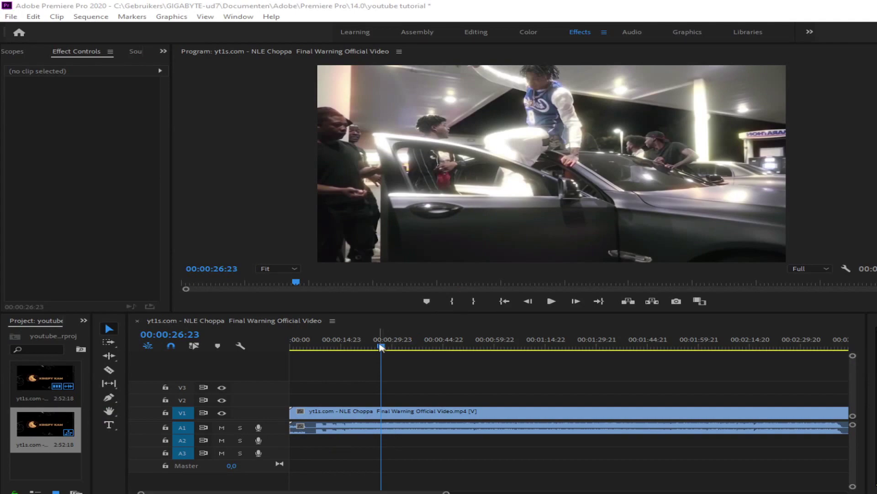
Step: Position the playhead at 00:00:23:01, on the shot of the man in the black hoodie
{"action": "mouse_move", "coordinate": [380, 345]}
{"action": "left_mouse_down"}
{"action": "mouse_move", "coordinate": [397, 346]}
{"action": "mouse_move", "coordinate": [370, 346]}
{"action": "left_mouse_up"}
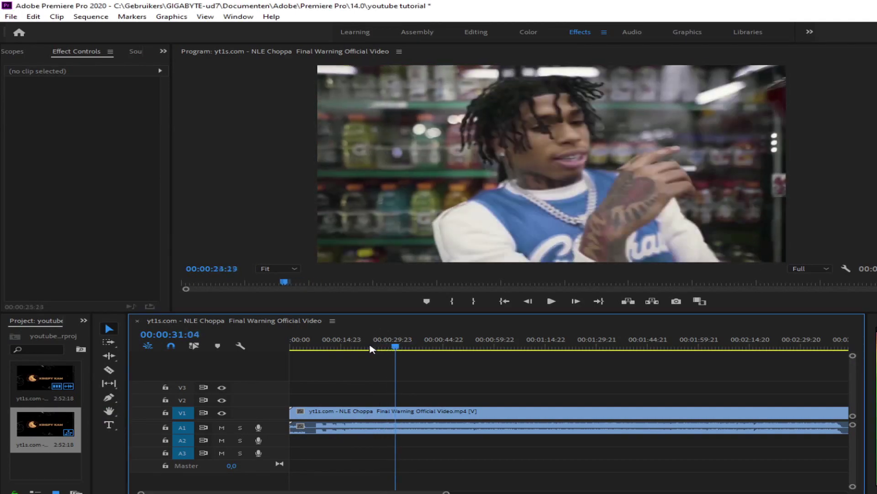
{"action": "left_click", "coordinate": [368, 346]}
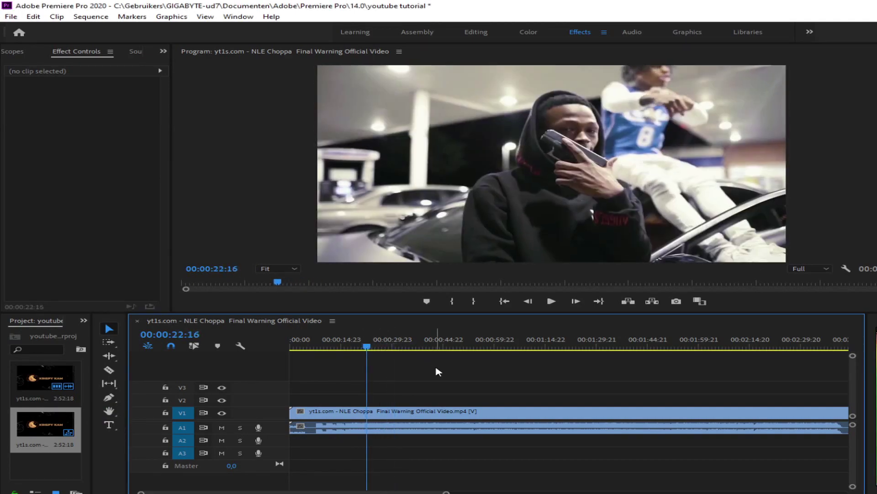
{"action": "key", "text": "Right"}
{"action": "key", "text": "Right"}
{"action": "key", "text": "Right"}
{"action": "key", "text": "Right"}
{"action": "key", "text": "Right"}
{"action": "key", "text": "Right"}
{"action": "key", "text": "Right"}
{"action": "key", "text": "Right"}
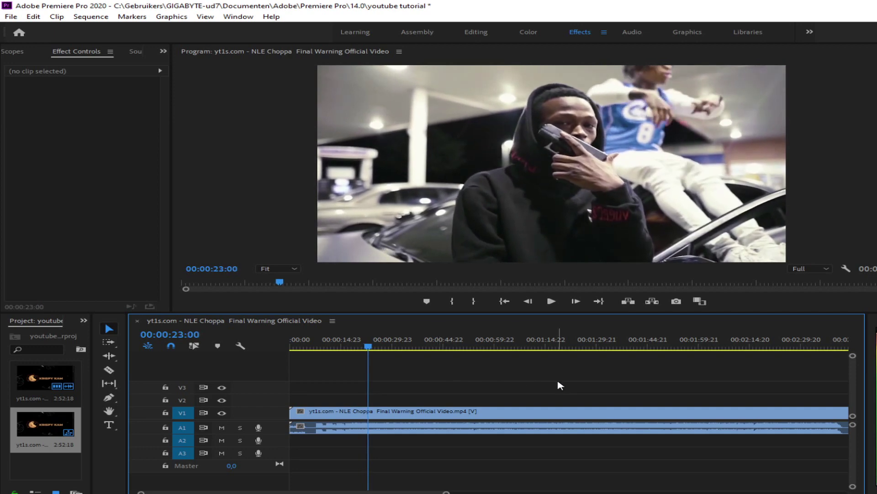
{"action": "key", "text": "Right"}
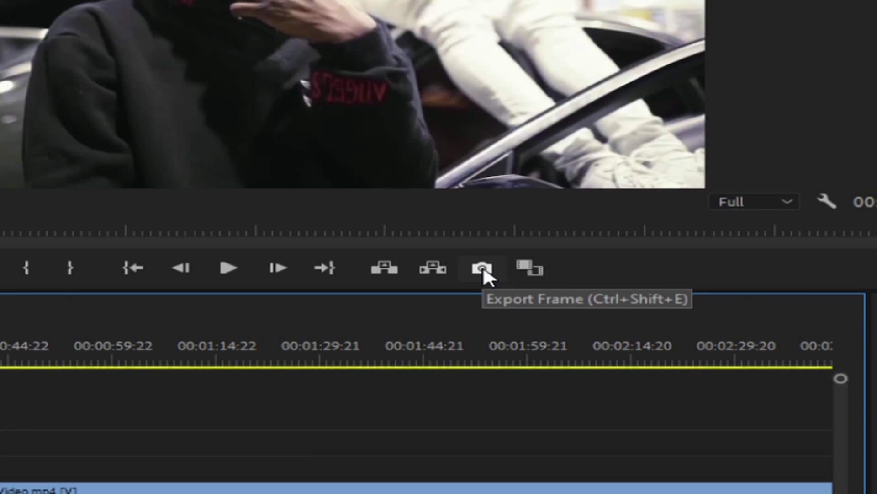
Step: Export the current frame to the desktop as a BMP still named 1
{"action": "left_click", "coordinate": [482, 268]}
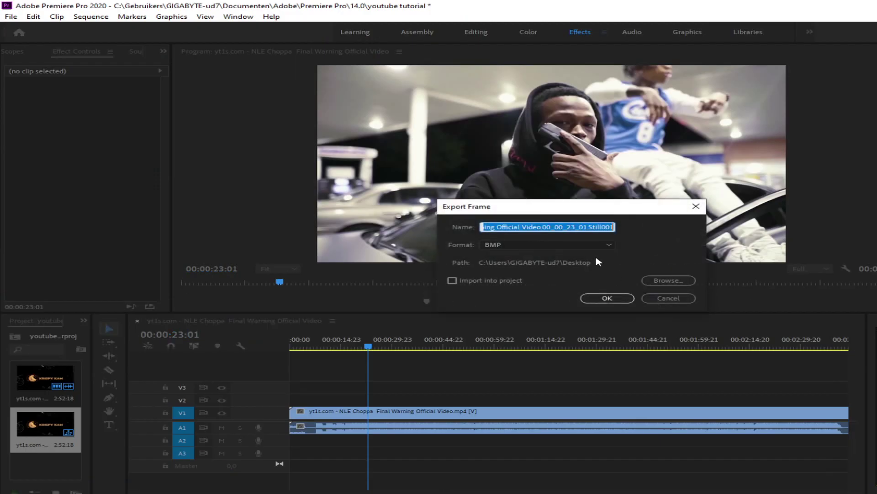
{"action": "type", "text": "1"}
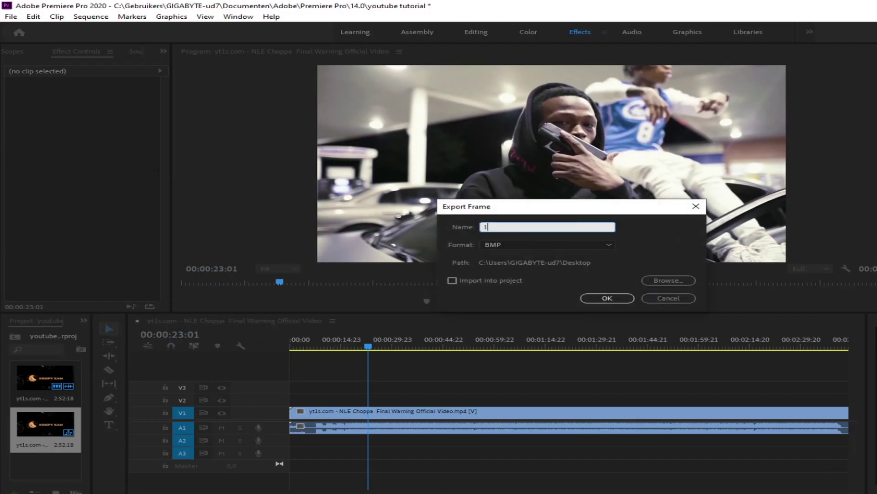
{"action": "left_click", "coordinate": [626, 298]}
Step: Export the frame at 00:00:25:00 as another still, and move the playhead ahead to a further shot
{"action": "left_click_drag", "start_coordinate": [371, 347], "coordinate": [387, 351]}
{"action": "key", "text": "Left"}
{"action": "key", "text": "Left"}
{"action": "key", "text": "Left"}
{"action": "key", "text": "Left"}
{"action": "key", "text": "Left"}
{"action": "key", "text": "Left"}
{"action": "key", "text": "Left"}
{"action": "key", "text": "Left"}
{"action": "key", "text": "Left"}
{"action": "key", "text": "Left"}
{"action": "key", "text": "Left"}
{"action": "key", "text": "Left"}
{"action": "key", "text": "Left"}
{"action": "key", "text": "Left"}
{"action": "key", "text": "Left"}
{"action": "key", "text": "Left"}
{"action": "key", "text": "Left"}
{"action": "key", "text": "Left"}
{"action": "key", "text": "Left"}
{"action": "key", "text": "Left"}
{"action": "key", "text": "Left"}
{"action": "key", "text": "Left"}
{"action": "key", "text": "Left"}
{"action": "key", "text": "Left"}
{"action": "key", "text": "Left"}
{"action": "key", "text": "Left"}
{"action": "key", "text": "Left"}
{"action": "key", "text": "Left"}
{"action": "key", "text": "Left"}
{"action": "key", "text": "Left"}
{"action": "key", "text": "Left"}
{"action": "key", "text": "Left"}
{"action": "key", "text": "Left"}
{"action": "key", "text": "Left"}
{"action": "key", "text": "Left"}
{"action": "key", "text": "Left"}
{"action": "key", "text": "Left"}
{"action": "key", "text": "Left"}
{"action": "key", "text": "Left"}
{"action": "key", "text": "Left"}
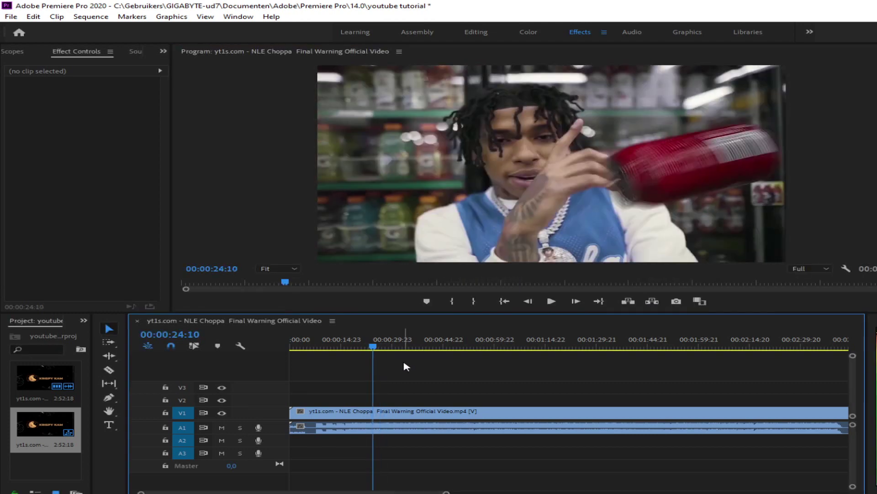
{"action": "key", "text": "Right"}
{"action": "key", "text": "Right"}
{"action": "key", "text": "Right"}
{"action": "key", "text": "Right"}
{"action": "key", "text": "Right"}
{"action": "key", "text": "Right"}
{"action": "left_click", "coordinate": [676, 303]}
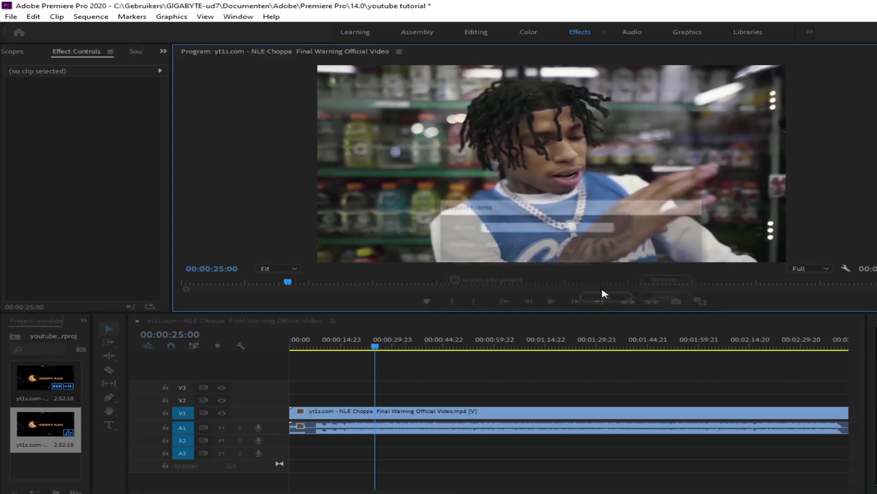
{"action": "left_click_drag", "start_coordinate": [375, 346], "coordinate": [434, 347]}
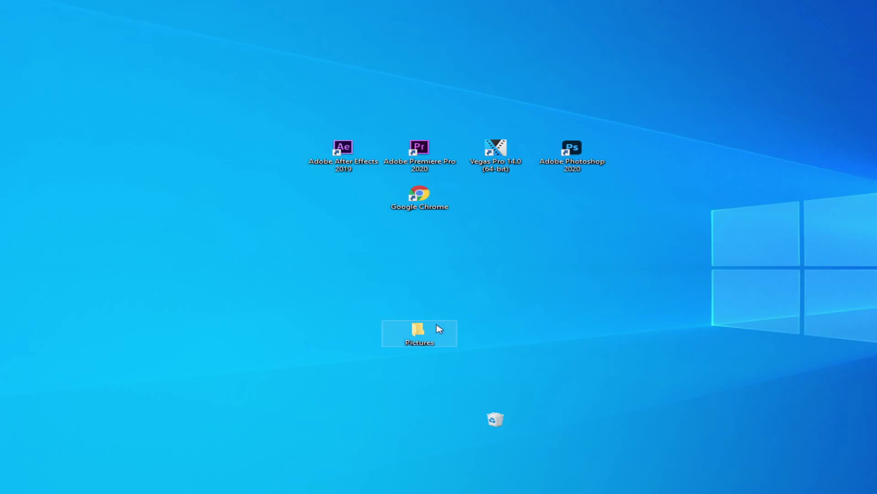
Step: Open the Pictures folder on the desktop and look over the exported stills
{"action": "double_click", "coordinate": [435, 332]}
{"action": "left_click_drag", "start_coordinate": [870, 167], "coordinate": [540, 124]}
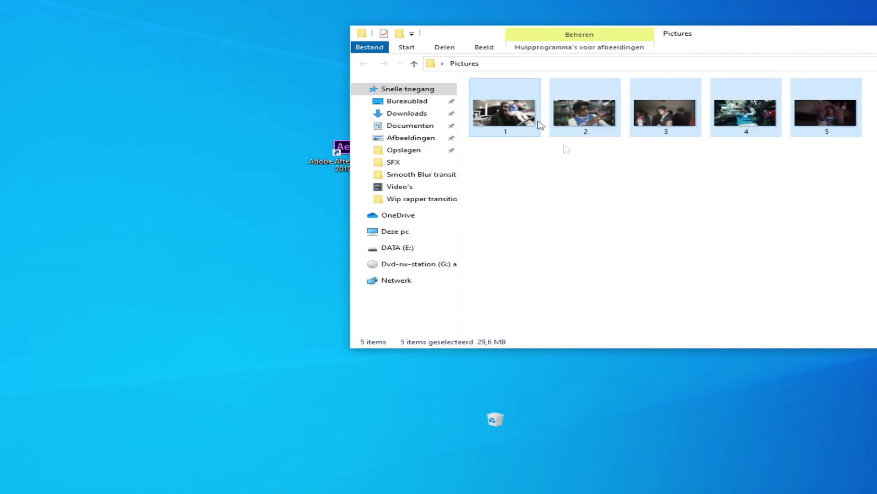
{"action": "left_click", "coordinate": [606, 182]}
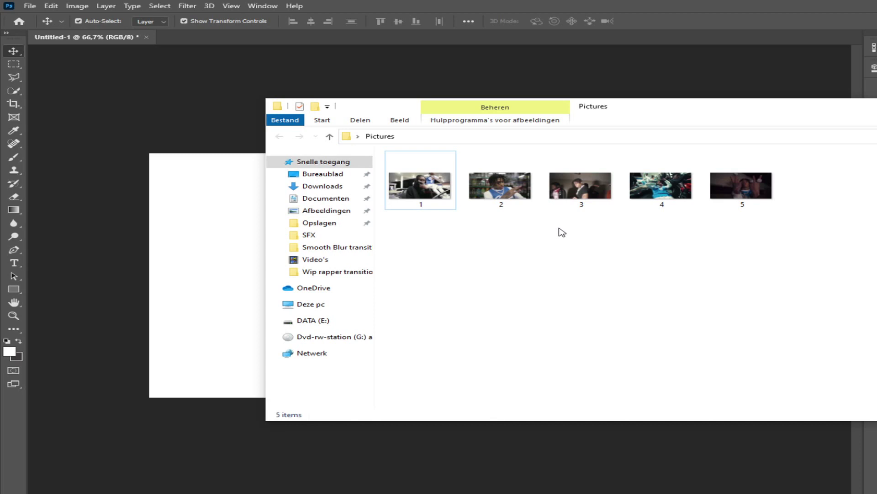
Step: Place image 2 from the Pictures folder onto the blank Photoshop canvas and commit the placement
{"action": "left_click_drag", "start_coordinate": [500, 185], "coordinate": [233, 249]}
{"action": "left_click", "coordinate": [503, 194]}
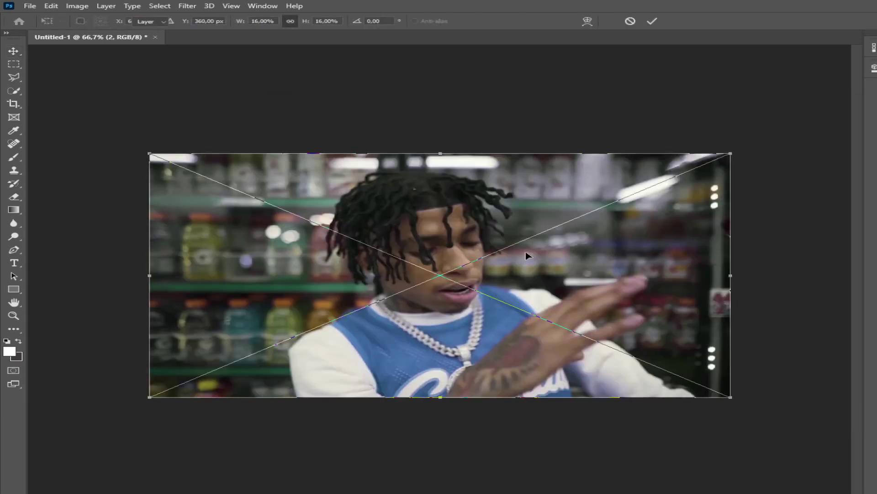
{"action": "key", "text": "Return"}
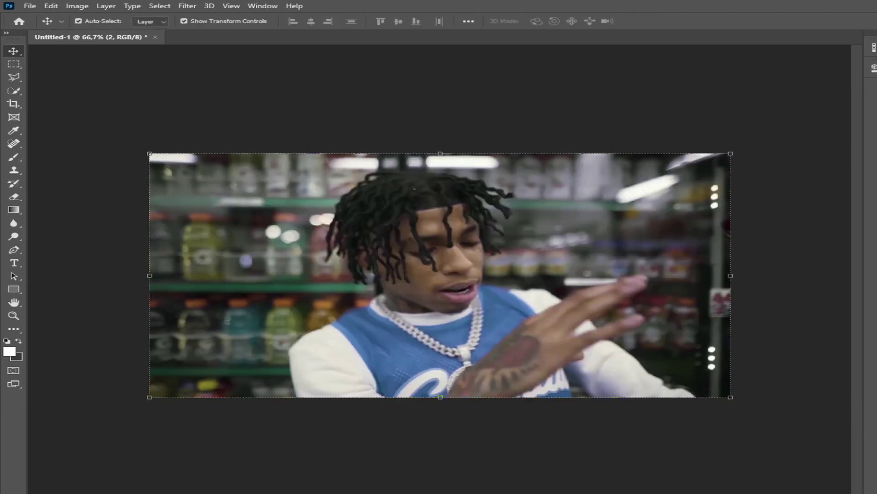
Step: Add a new layer and choose Kyle's Concept Brushes - Foliage Mix 2 from the Special Effects Brushes as the painting brush
{"action": "key", "text": "ctrl+shift+alt+n"}
{"action": "left_click", "coordinate": [17, 157]}
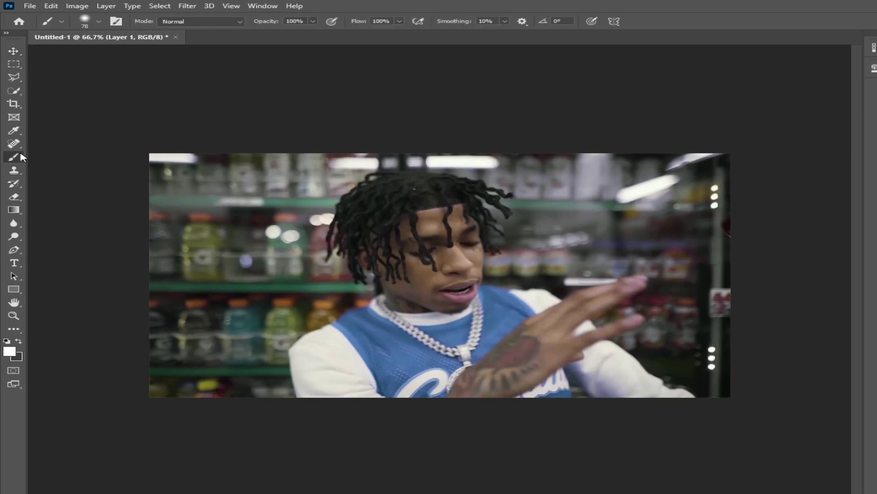
{"action": "left_click", "coordinate": [99, 22]}
{"action": "scroll", "coordinate": [114, 138], "scroll_direction": "down", "scroll_amount": 5}
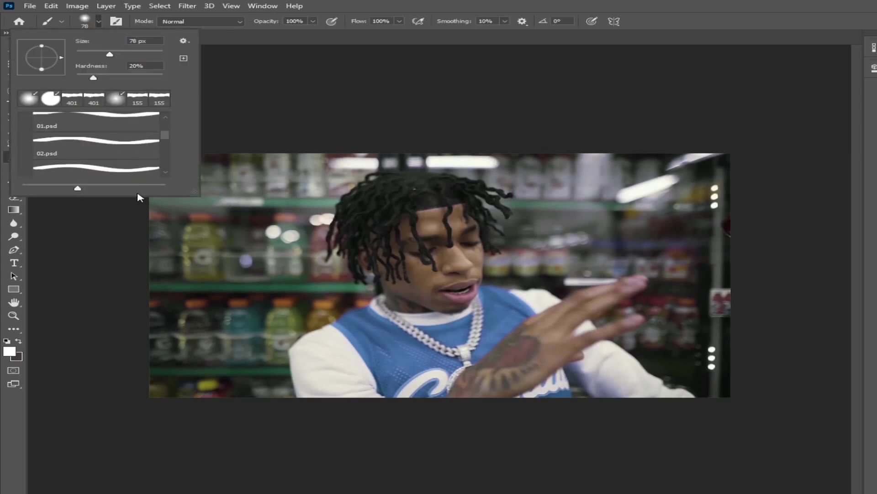
{"action": "left_click_drag", "start_coordinate": [196, 193], "coordinate": [196, 446]}
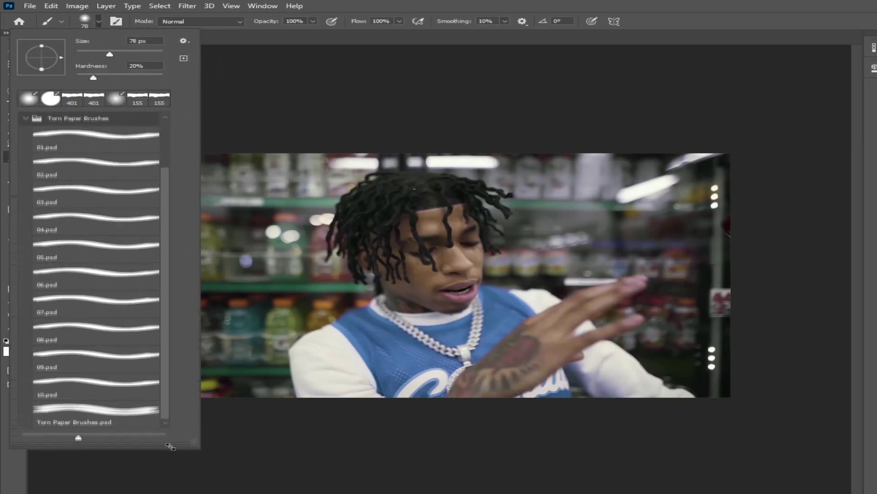
{"action": "scroll", "coordinate": [90, 260], "scroll_direction": "up", "scroll_amount": 2}
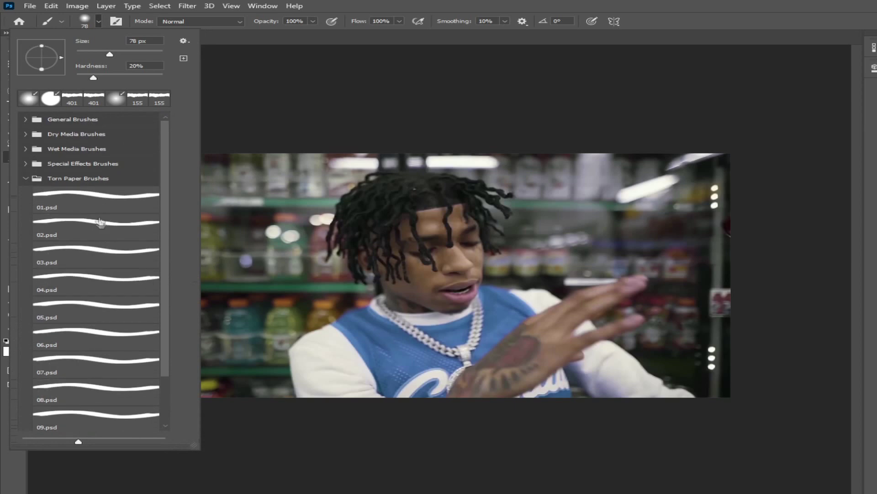
{"action": "left_click", "coordinate": [26, 164]}
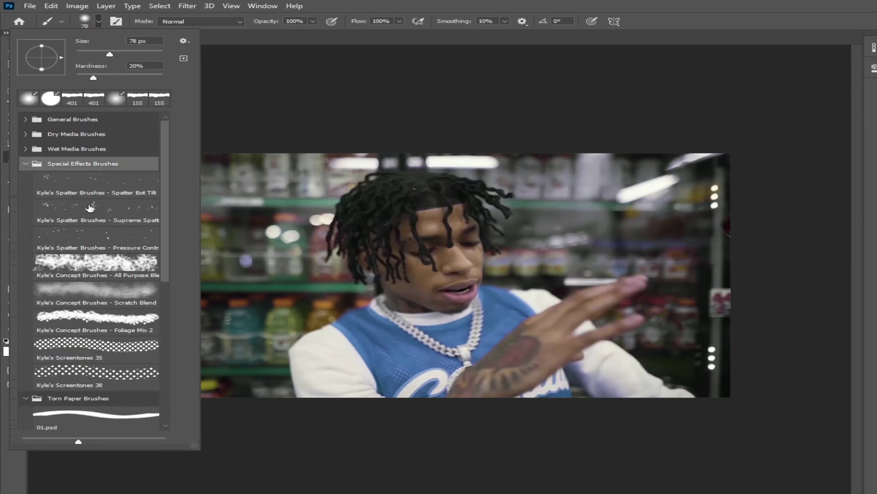
{"action": "scroll", "coordinate": [90, 207], "scroll_direction": "down", "scroll_amount": 2}
{"action": "scroll", "coordinate": [88, 211], "scroll_direction": "down", "scroll_amount": 5}
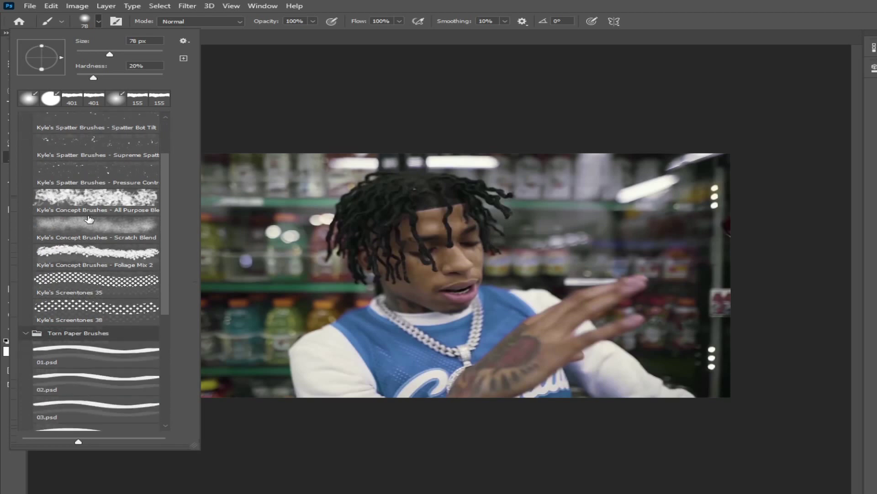
{"action": "scroll", "coordinate": [95, 201], "scroll_direction": "up", "scroll_amount": 7}
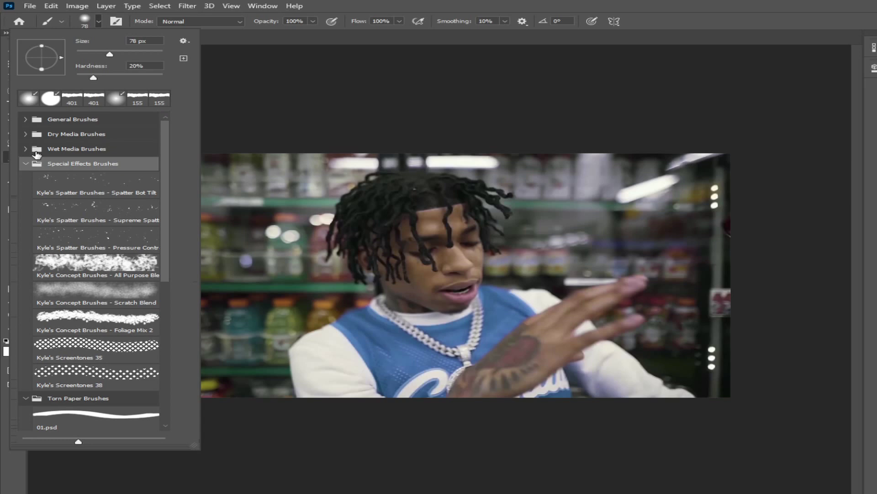
{"action": "left_click", "coordinate": [123, 322]}
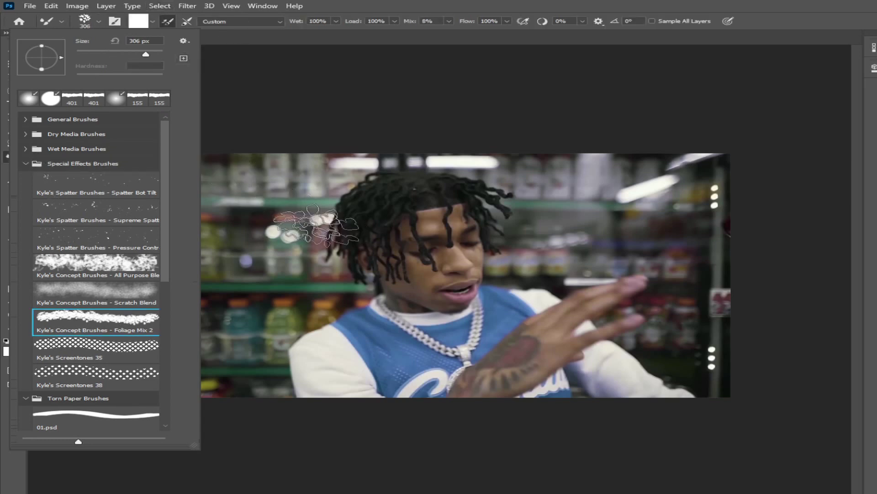
Step: Try a white outline stroke down the hair and neck with the brush at 25 px, and undo it
{"action": "left_click", "coordinate": [98, 21]}
{"action": "left_click", "coordinate": [98, 21]}
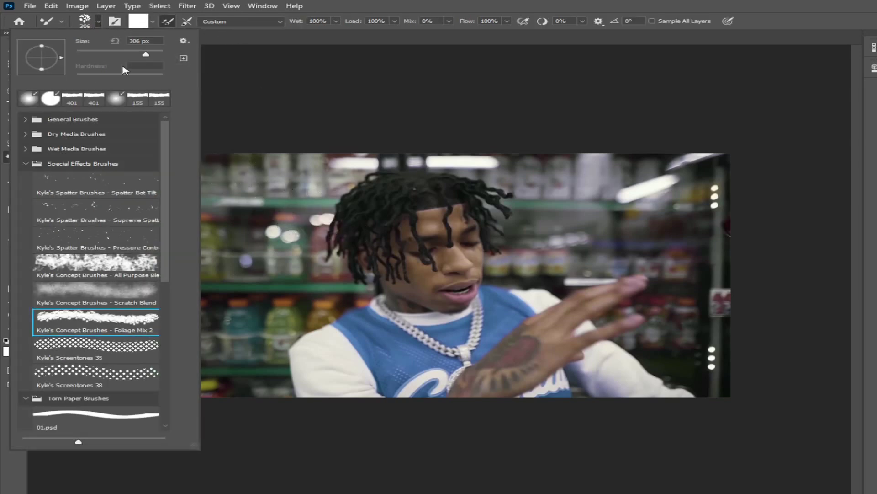
{"action": "left_click_drag", "start_coordinate": [98, 56], "coordinate": [86, 55]}
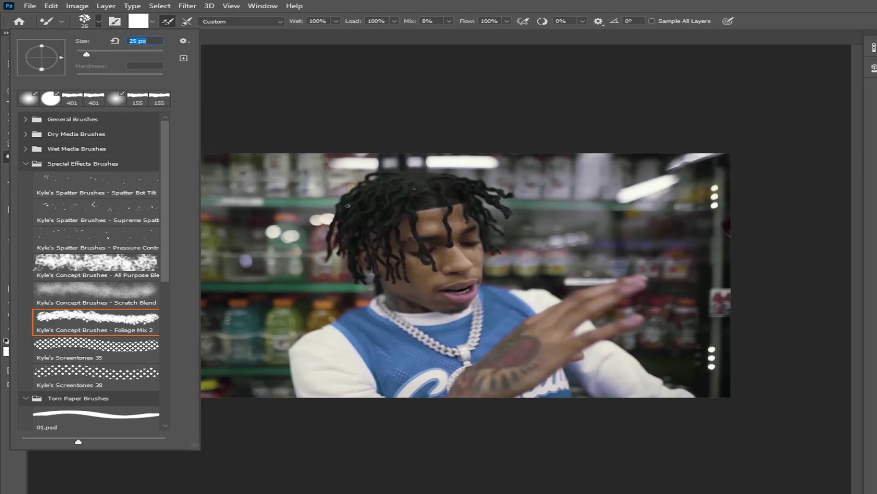
{"action": "left_click", "coordinate": [343, 197]}
{"action": "mouse_move", "coordinate": [341, 197]}
{"action": "left_mouse_down"}
{"action": "mouse_move", "coordinate": [332, 246]}
{"action": "mouse_move", "coordinate": [383, 286]}
{"action": "mouse_move", "coordinate": [380, 301]}
{"action": "mouse_move", "coordinate": [346, 312]}
{"action": "left_mouse_up"}
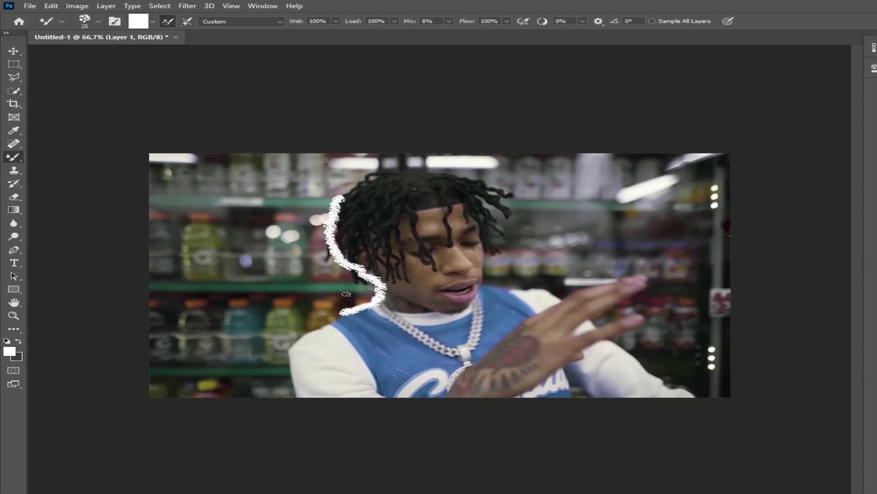
{"action": "key", "text": "ctrl+z"}
Step: Set the brush size to 4 px and trace a thin white outline along the neck, left shoulder and sleeve
{"action": "left_click", "coordinate": [99, 22]}
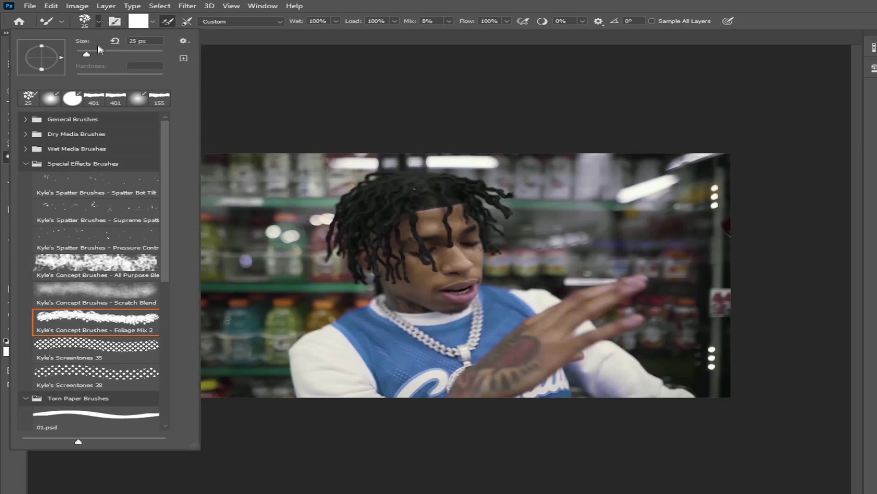
{"action": "left_click_drag", "start_coordinate": [79, 54], "coordinate": [77, 54]}
{"action": "key", "text": "Return"}
{"action": "key", "text": "ctrl+plus"}
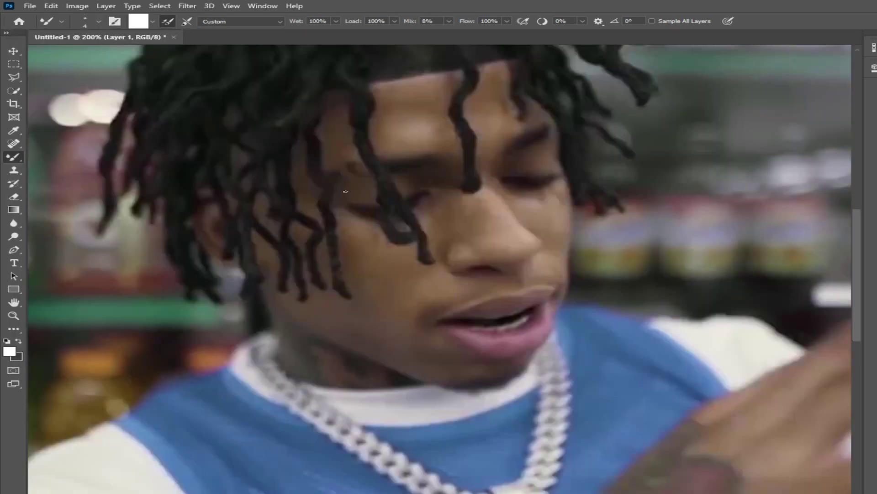
{"action": "key", "text": "ctrl+minus"}
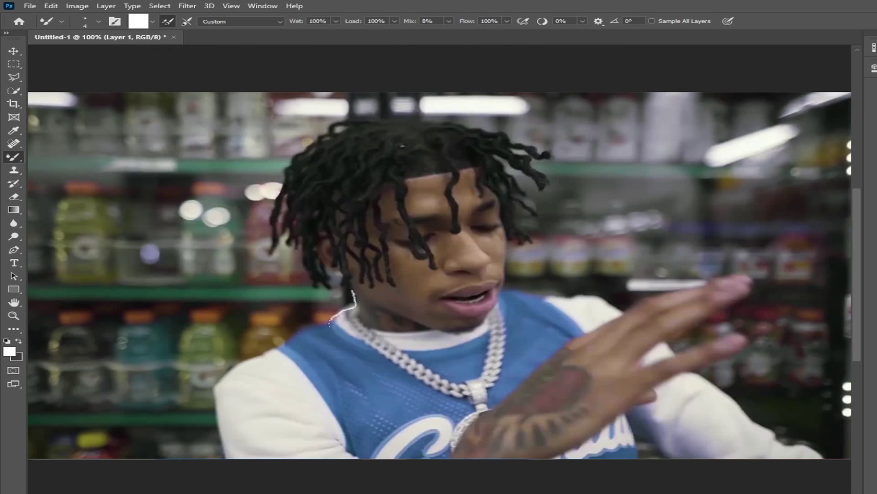
{"action": "mouse_move", "coordinate": [290, 340]}
{"action": "left_mouse_down"}
{"action": "mouse_move", "coordinate": [214, 387]}
{"action": "mouse_move", "coordinate": [232, 457]}
{"action": "mouse_move", "coordinate": [292, 339]}
{"action": "mouse_move", "coordinate": [347, 455]}
{"action": "left_mouse_up"}
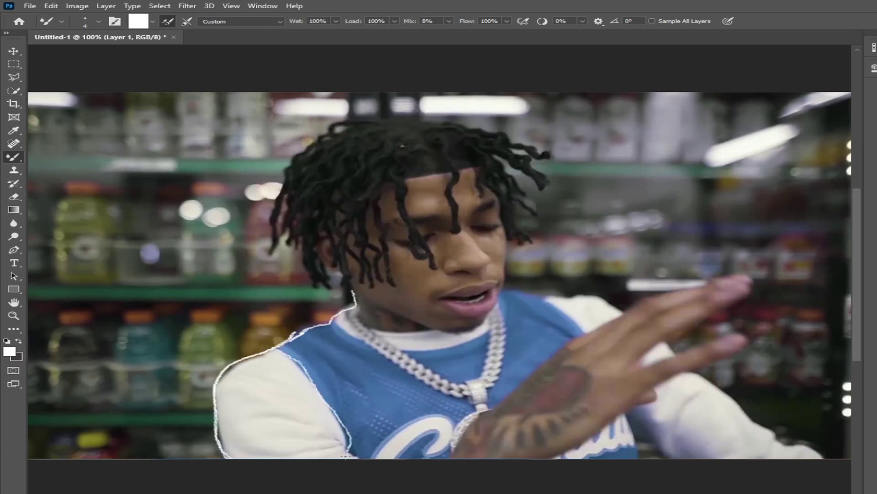
Step: Trace the thin white outline around the hair, the right shoulder and sleeve, and the jersey edges below the hand
{"action": "mouse_move", "coordinate": [352, 289]}
{"action": "left_mouse_down"}
{"action": "mouse_move", "coordinate": [335, 264]}
{"action": "mouse_move", "coordinate": [314, 283]}
{"action": "mouse_move", "coordinate": [303, 247]}
{"action": "mouse_move", "coordinate": [283, 231]}
{"action": "mouse_move", "coordinate": [275, 255]}
{"action": "mouse_move", "coordinate": [271, 220]}
{"action": "mouse_move", "coordinate": [283, 163]}
{"action": "mouse_move", "coordinate": [341, 120]}
{"action": "mouse_move", "coordinate": [427, 119]}
{"action": "left_mouse_up"}
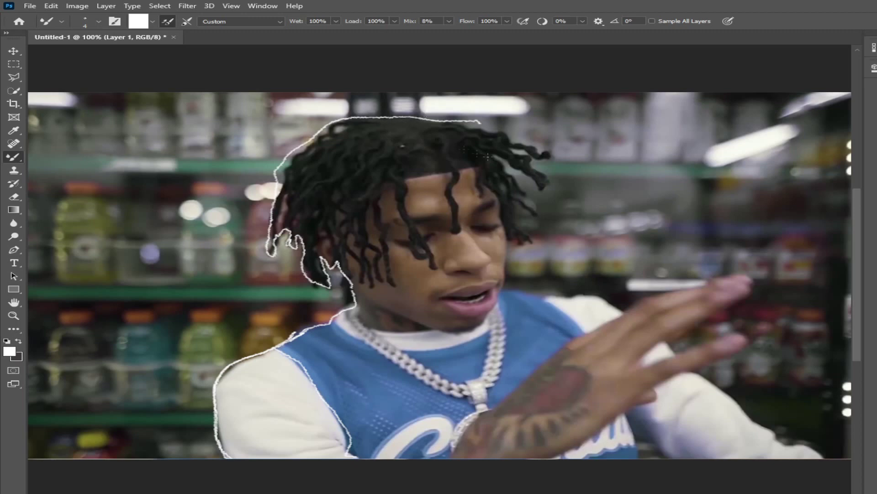
{"action": "left_click_drag", "start_coordinate": [480, 123], "coordinate": [510, 137]}
{"action": "mouse_move", "coordinate": [523, 291]}
{"action": "left_mouse_down"}
{"action": "mouse_move", "coordinate": [576, 322]}
{"action": "mouse_move", "coordinate": [608, 297]}
{"action": "left_mouse_up"}
{"action": "mouse_move", "coordinate": [666, 342]}
{"action": "left_mouse_down"}
{"action": "mouse_move", "coordinate": [736, 403]}
{"action": "mouse_move", "coordinate": [825, 456]}
{"action": "left_mouse_up"}
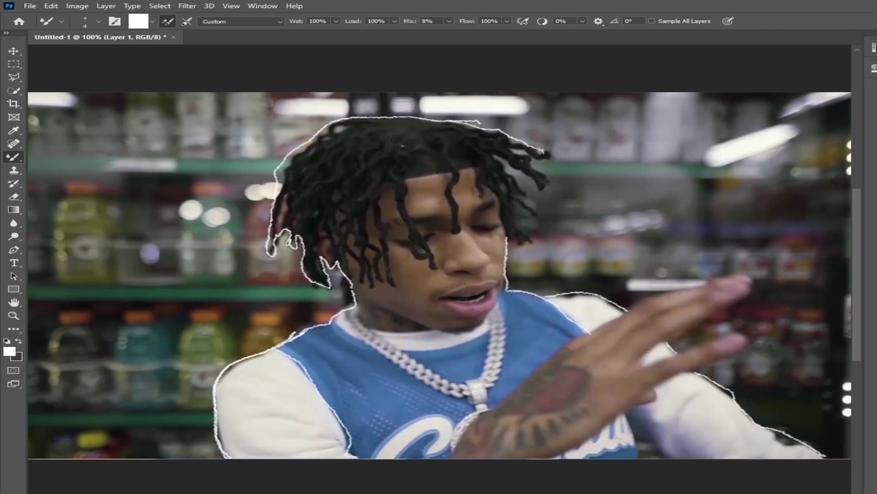
{"action": "left_click_drag", "start_coordinate": [629, 414], "coordinate": [641, 456]}
{"action": "left_click_drag", "start_coordinate": [622, 410], "coordinate": [551, 459]}
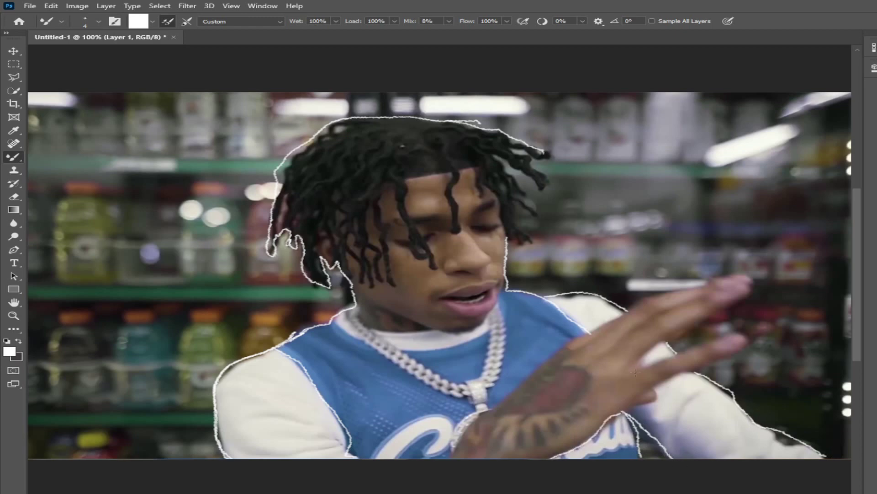
Step: Outline the raised hand and forearm, the hair strands on the right, and the shirt collar in white
{"action": "mouse_move", "coordinate": [639, 359]}
{"action": "left_mouse_down"}
{"action": "mouse_move", "coordinate": [665, 331]}
{"action": "mouse_move", "coordinate": [748, 292]}
{"action": "mouse_move", "coordinate": [654, 294]}
{"action": "left_mouse_up"}
{"action": "mouse_move", "coordinate": [641, 361]}
{"action": "left_mouse_down"}
{"action": "mouse_move", "coordinate": [742, 350]}
{"action": "mouse_move", "coordinate": [658, 382]}
{"action": "mouse_move", "coordinate": [638, 404]}
{"action": "left_mouse_up"}
{"action": "mouse_move", "coordinate": [480, 411]}
{"action": "left_mouse_down"}
{"action": "mouse_move", "coordinate": [571, 338]}
{"action": "mouse_move", "coordinate": [613, 316]}
{"action": "left_mouse_up"}
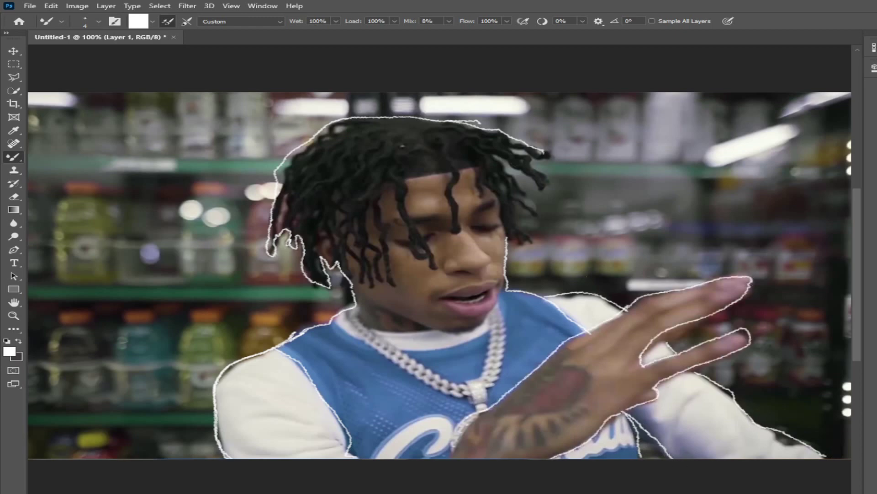
{"action": "left_click_drag", "start_coordinate": [491, 154], "coordinate": [546, 187]}
{"action": "left_click_drag", "start_coordinate": [506, 167], "coordinate": [525, 238]}
{"action": "left_click_drag", "start_coordinate": [369, 328], "coordinate": [493, 331]}
Step: Set the Foliage Mix 2 brush to 9 px and thicken the outline over the left shoulder, left side of the hair and collar
{"action": "left_click", "coordinate": [99, 21]}
{"action": "left_click", "coordinate": [96, 318]}
{"action": "left_click_drag", "start_coordinate": [84, 54], "coordinate": [79, 54]}
{"action": "mouse_move", "coordinate": [338, 263]}
{"action": "left_mouse_down"}
{"action": "mouse_move", "coordinate": [346, 275]}
{"action": "mouse_move", "coordinate": [260, 350]}
{"action": "mouse_move", "coordinate": [224, 457]}
{"action": "left_mouse_up"}
{"action": "mouse_move", "coordinate": [358, 116]}
{"action": "left_mouse_down"}
{"action": "mouse_move", "coordinate": [269, 233]}
{"action": "mouse_move", "coordinate": [304, 247]}
{"action": "mouse_move", "coordinate": [331, 285]}
{"action": "left_mouse_up"}
{"action": "mouse_move", "coordinate": [371, 328]}
{"action": "left_mouse_down"}
{"action": "mouse_move", "coordinate": [427, 328]}
{"action": "mouse_move", "coordinate": [436, 344]}
{"action": "mouse_move", "coordinate": [490, 334]}
{"action": "left_mouse_up"}
Step: Thicken the white outline along the right side of the neck, right shoulder, raised hand, forearm and right sleeve
{"action": "mouse_move", "coordinate": [511, 236]}
{"action": "left_mouse_down"}
{"action": "mouse_move", "coordinate": [550, 299]}
{"action": "mouse_move", "coordinate": [590, 330]}
{"action": "left_mouse_up"}
{"action": "mouse_move", "coordinate": [545, 295]}
{"action": "left_mouse_down"}
{"action": "mouse_move", "coordinate": [608, 299]}
{"action": "mouse_move", "coordinate": [629, 312]}
{"action": "left_mouse_up"}
{"action": "mouse_move", "coordinate": [450, 455]}
{"action": "left_mouse_down"}
{"action": "mouse_move", "coordinate": [489, 407]}
{"action": "mouse_move", "coordinate": [585, 328]}
{"action": "mouse_move", "coordinate": [690, 289]}
{"action": "mouse_move", "coordinate": [756, 279]}
{"action": "left_mouse_up"}
{"action": "mouse_move", "coordinate": [699, 320]}
{"action": "left_mouse_down"}
{"action": "mouse_move", "coordinate": [644, 365]}
{"action": "mouse_move", "coordinate": [685, 372]}
{"action": "mouse_move", "coordinate": [553, 457]}
{"action": "left_mouse_up"}
{"action": "left_click_drag", "start_coordinate": [634, 417], "coordinate": [646, 457]}
{"action": "left_click_drag", "start_coordinate": [632, 415], "coordinate": [685, 457]}
{"action": "left_click_drag", "start_coordinate": [697, 371], "coordinate": [824, 456]}
Step: Thicken the outline over the top and right of the hair, trace the jersey lettering, and switch to the Move tool
{"action": "mouse_move", "coordinate": [357, 116]}
{"action": "left_mouse_down"}
{"action": "mouse_move", "coordinate": [487, 125]}
{"action": "mouse_move", "coordinate": [522, 175]}
{"action": "mouse_move", "coordinate": [532, 215]}
{"action": "mouse_move", "coordinate": [541, 188]}
{"action": "left_mouse_up"}
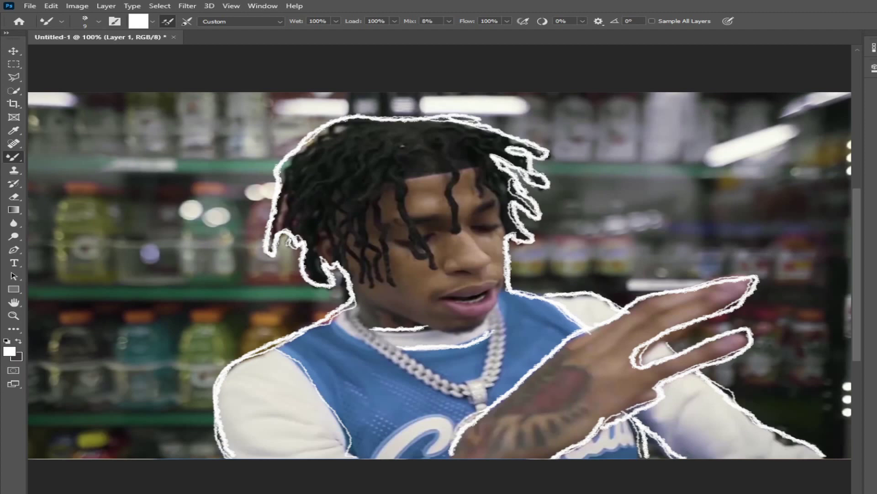
{"action": "mouse_move", "coordinate": [439, 416]}
{"action": "left_mouse_down"}
{"action": "mouse_move", "coordinate": [384, 441]}
{"action": "mouse_move", "coordinate": [406, 442]}
{"action": "mouse_move", "coordinate": [434, 417]}
{"action": "mouse_move", "coordinate": [452, 451]}
{"action": "mouse_move", "coordinate": [405, 446]}
{"action": "left_mouse_up"}
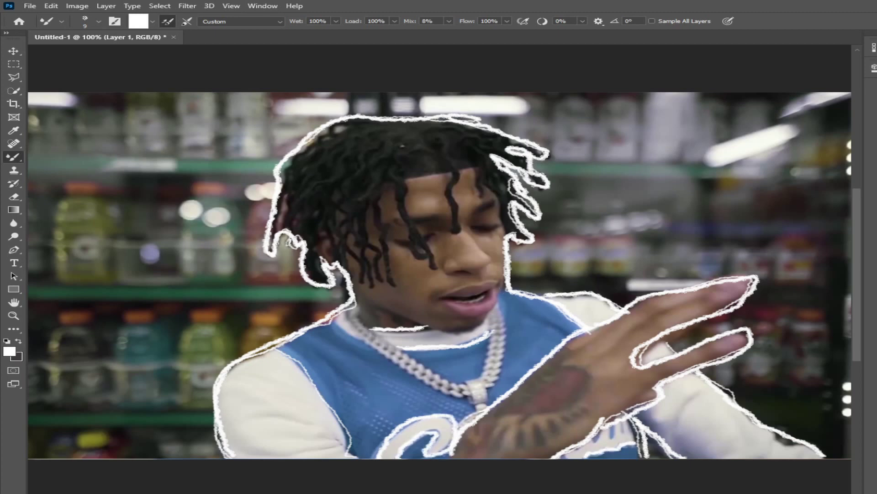
{"action": "left_click", "coordinate": [14, 51]}
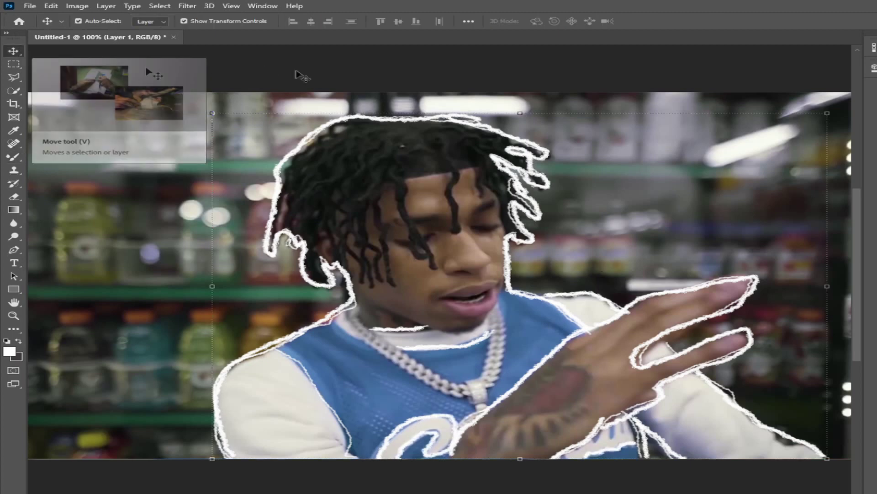
Step: Switch to the browser, search Google for "paper texture", and browse the image results for a suitable texture
{"action": "left_click", "coordinate": [299, 74]}
{"action": "key", "text": "ctrl+minus"}
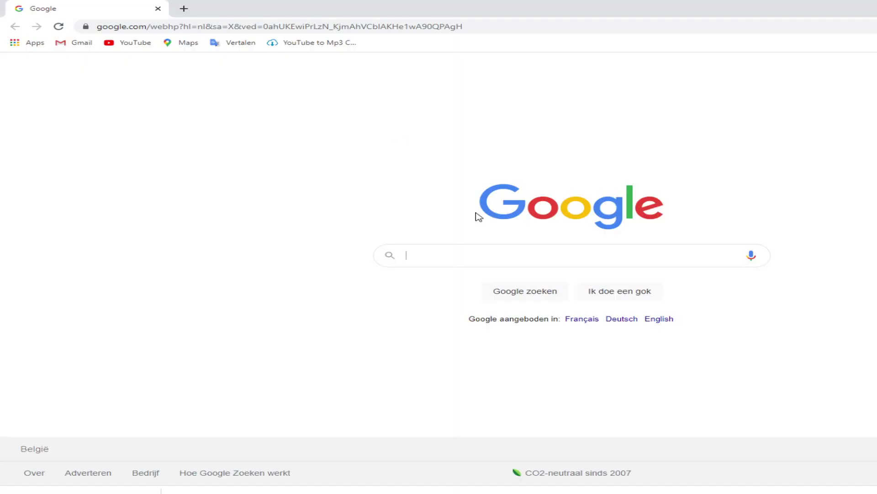
{"action": "type", "text": "paper tex"}
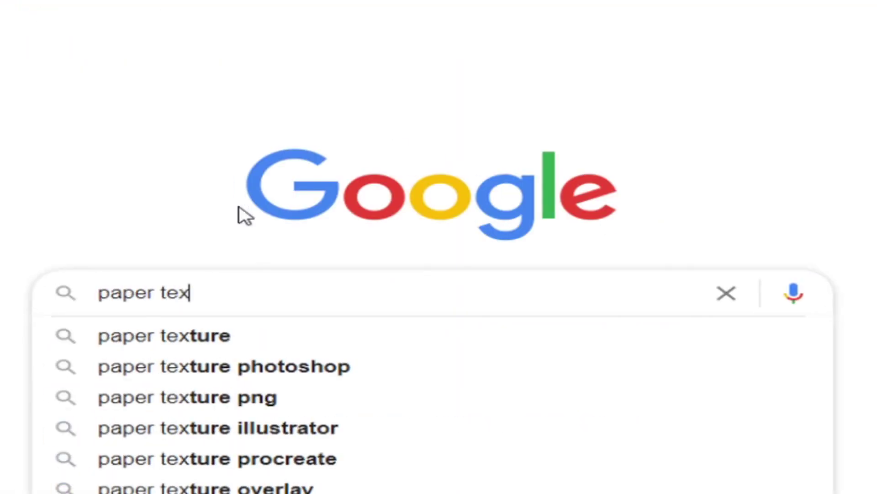
{"action": "key", "text": "Down"}
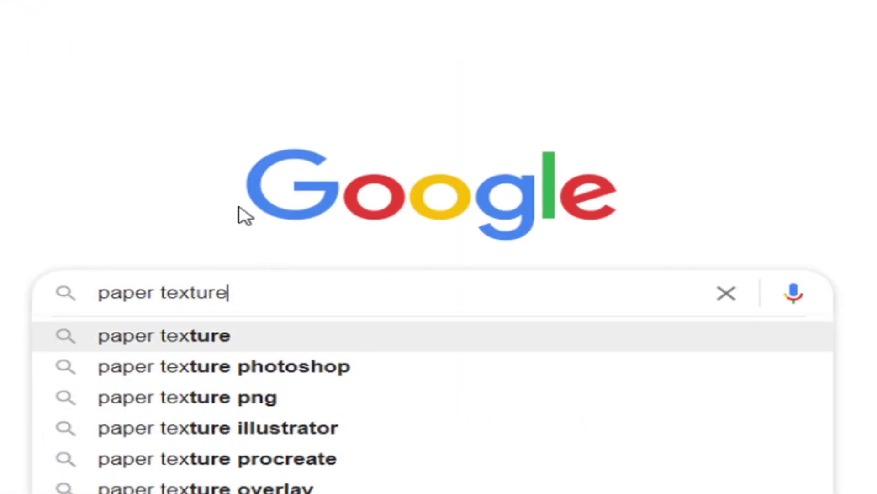
{"action": "key", "text": "Return"}
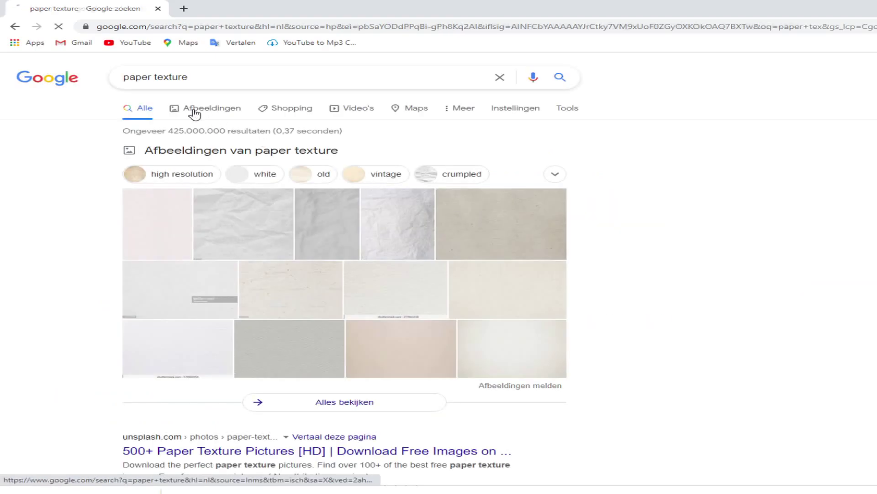
{"action": "left_click", "coordinate": [195, 109]}
{"action": "scroll", "coordinate": [501, 250], "scroll_direction": "down", "scroll_amount": 4}
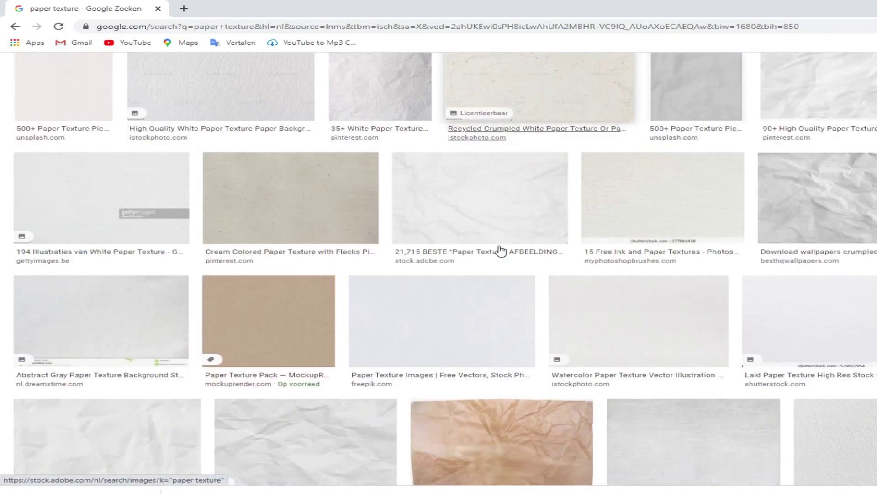
{"action": "scroll", "coordinate": [501, 250], "scroll_direction": "down", "scroll_amount": 10}
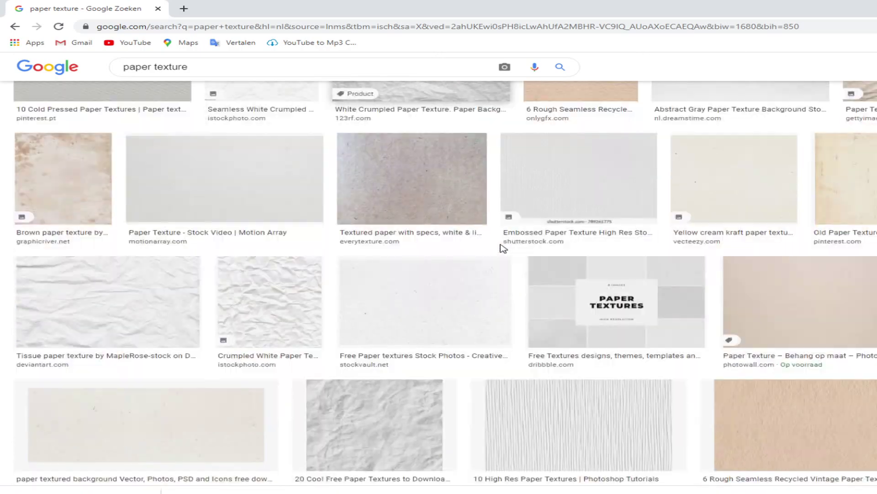
{"action": "scroll", "coordinate": [502, 248], "scroll_direction": "down", "scroll_amount": 12}
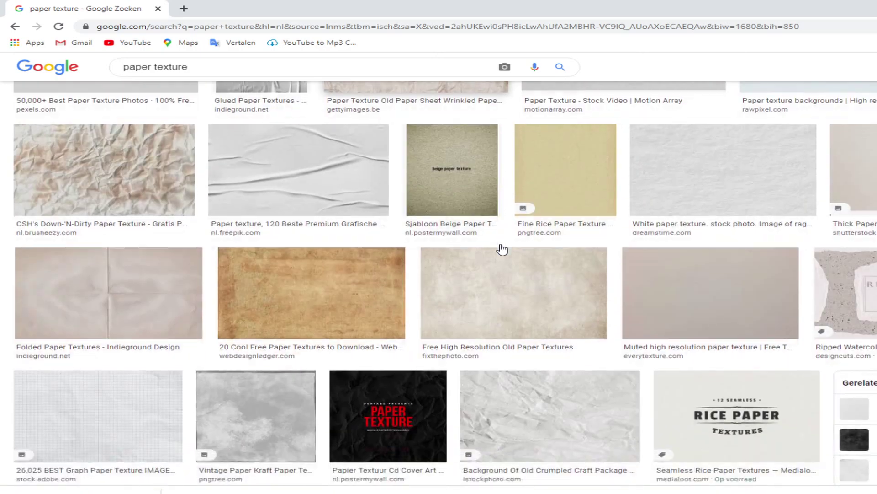
{"action": "scroll", "coordinate": [503, 249], "scroll_direction": "down", "scroll_amount": 10}
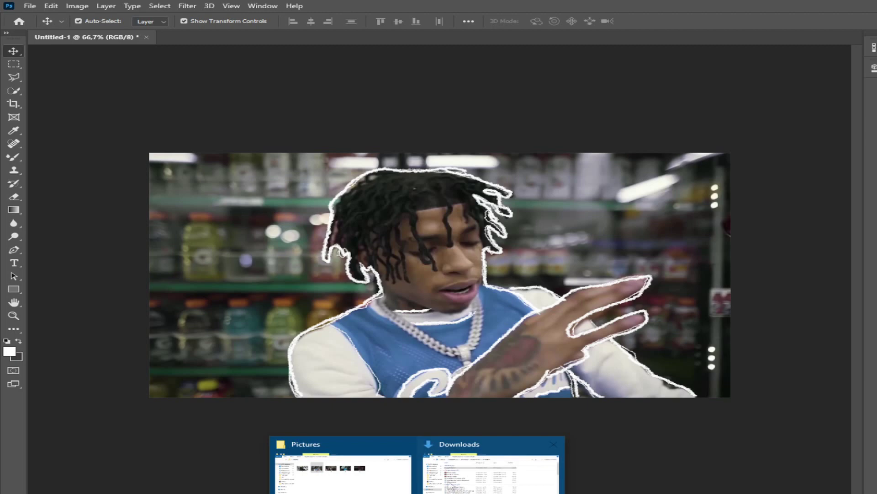
Step: Place the "paper texture" image from the Downloads folder over the outlined photo and set its blend mode to Screen
{"action": "left_click", "coordinate": [492, 470]}
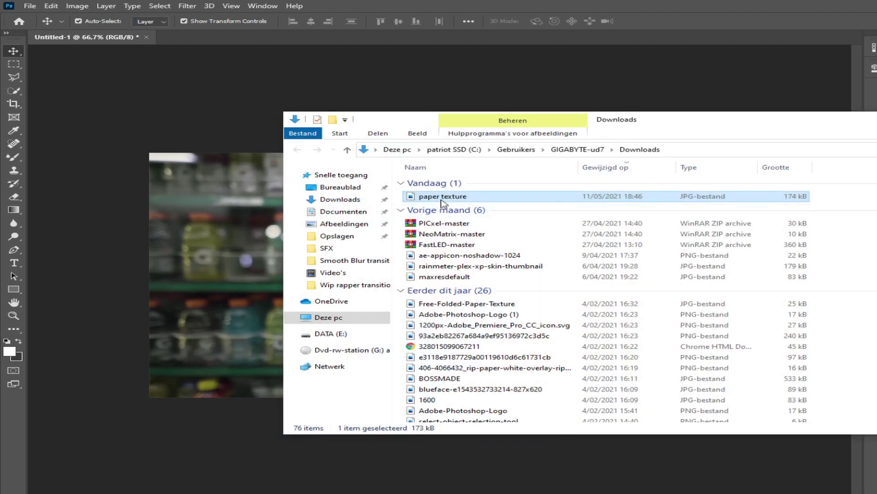
{"action": "left_click_drag", "start_coordinate": [442, 196], "coordinate": [236, 217]}
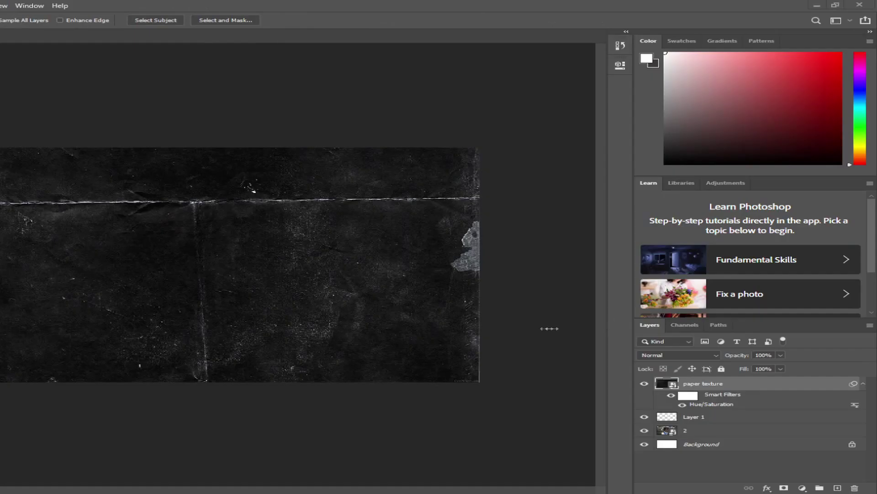
{"action": "left_click", "coordinate": [713, 355]}
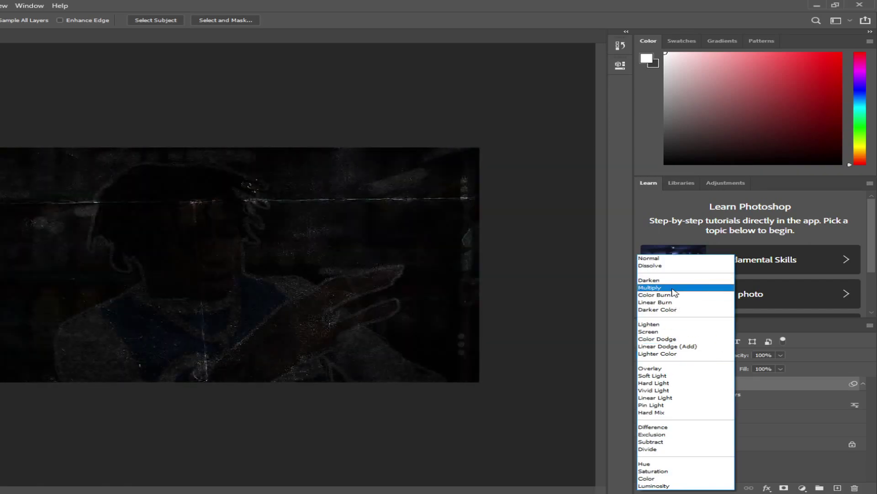
{"action": "left_click", "coordinate": [676, 333]}
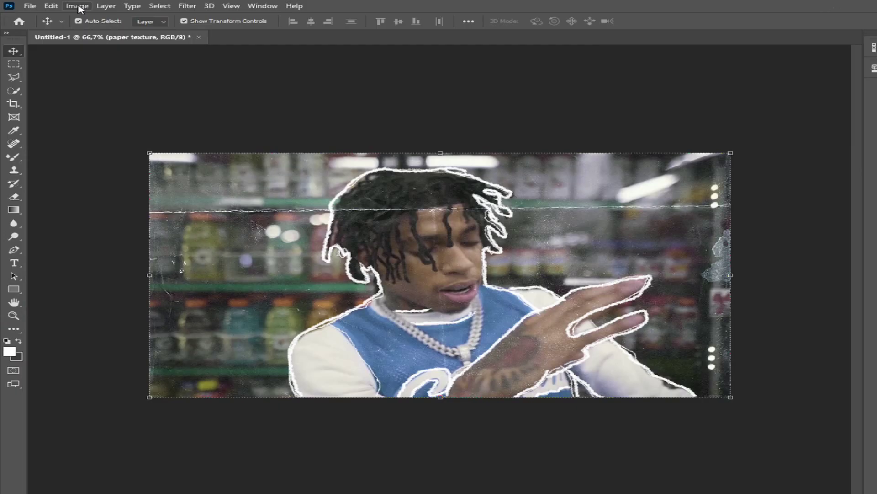
Step: Apply a Hue/Saturation adjustment to the paper texture layer with Saturation set to -58
{"action": "left_click", "coordinate": [78, 5]}
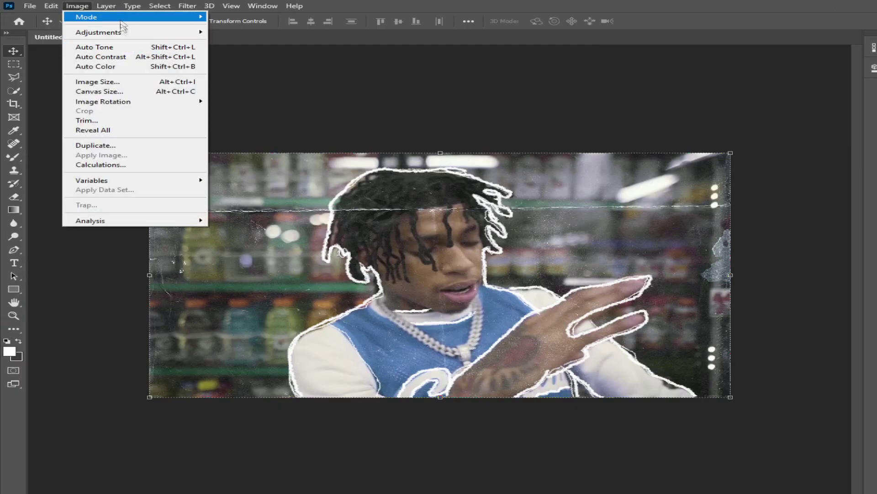
{"action": "mouse_move", "coordinate": [117, 32]}
{"action": "left_click", "coordinate": [298, 87]}
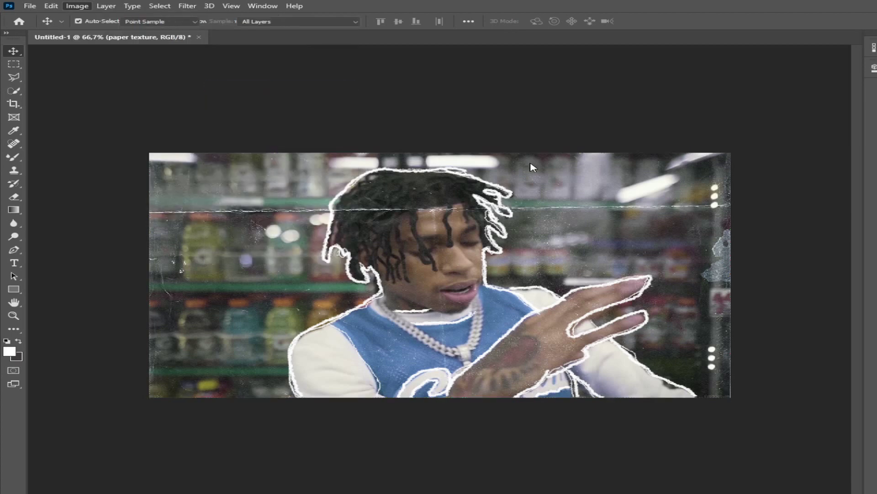
{"action": "left_click_drag", "start_coordinate": [534, 105], "coordinate": [688, 210]}
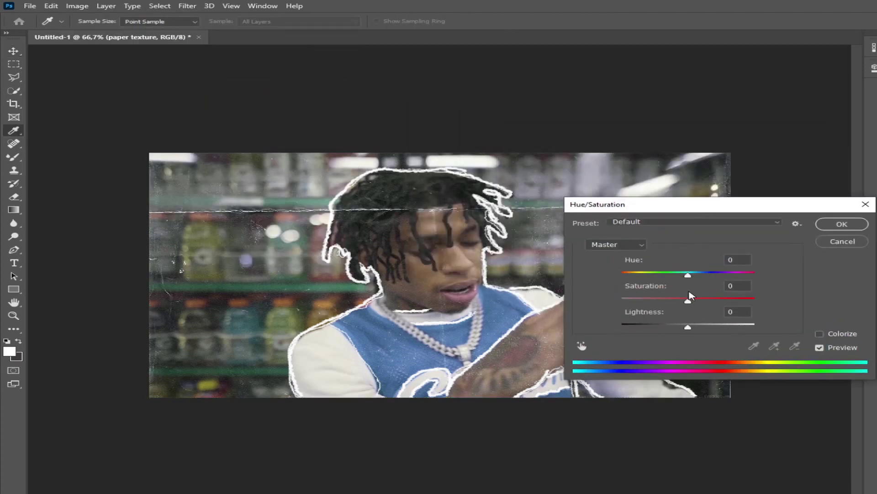
{"action": "left_click_drag", "start_coordinate": [680, 304], "coordinate": [651, 303]}
{"action": "left_click", "coordinate": [828, 224]}
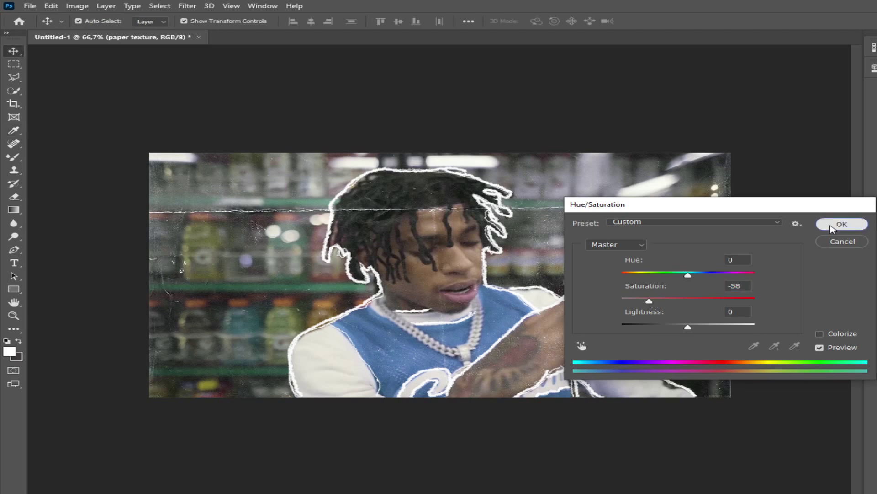
Step: Deselect the paper texture layer and save the finished composition as 1.psd
{"action": "left_click", "coordinate": [797, 246]}
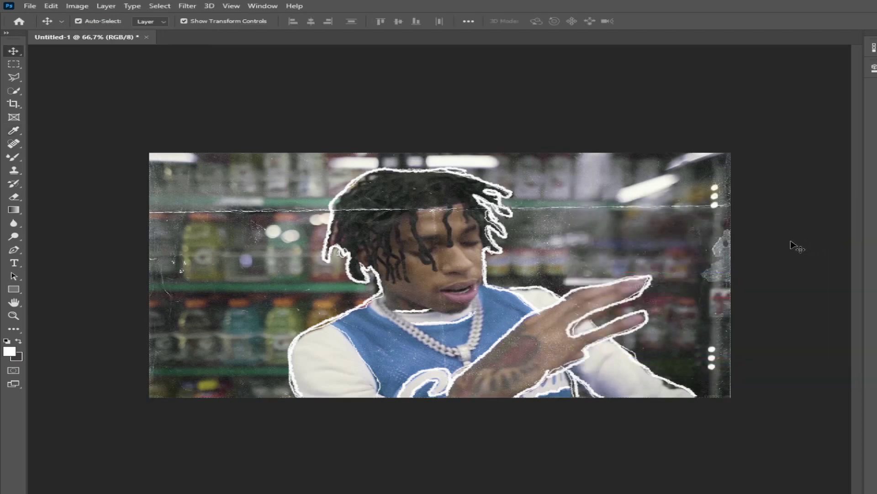
{"action": "left_click", "coordinate": [31, 6]}
{"action": "left_click", "coordinate": [68, 125]}
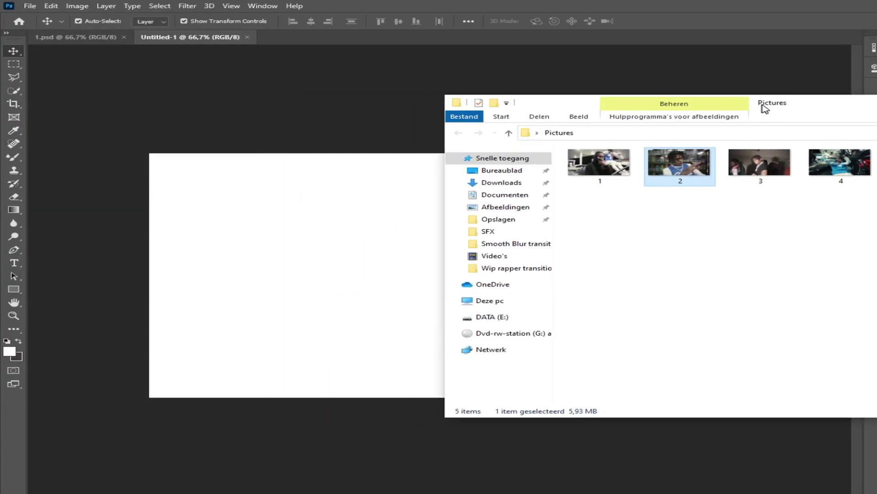
Step: Place picture 1 from the Pictures folder into the blank document at its fitted size
{"action": "left_click", "coordinate": [615, 176]}
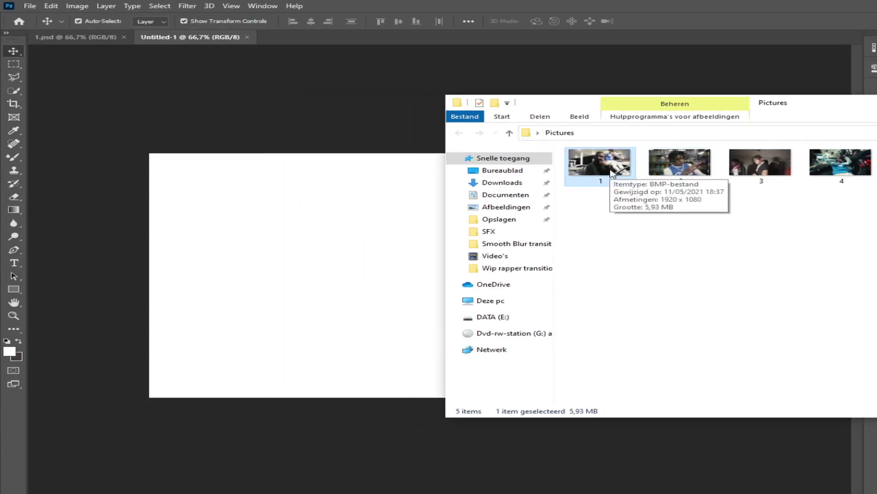
{"action": "left_click_drag", "start_coordinate": [612, 170], "coordinate": [331, 231]}
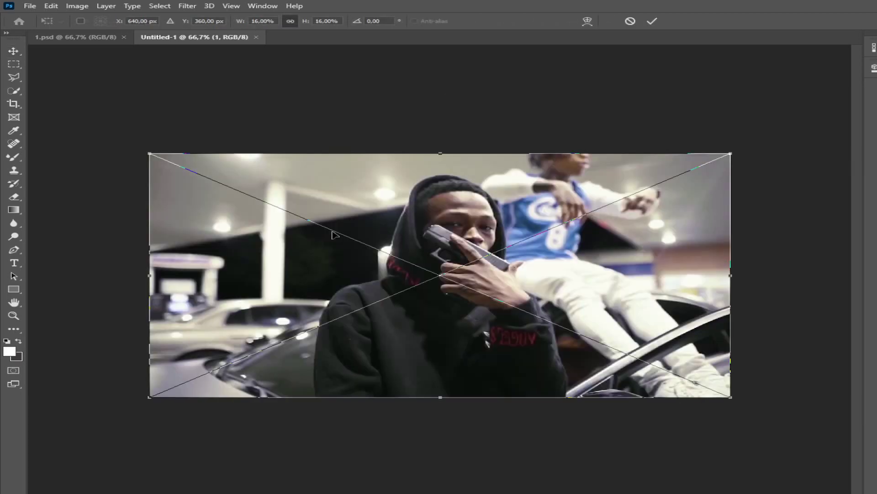
{"action": "key", "text": "Return"}
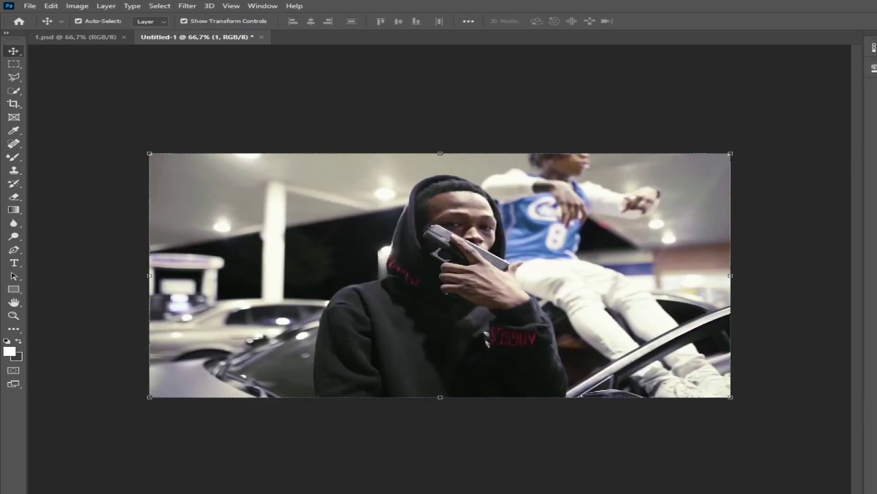
{"action": "key", "text": "Delete"}
Step: Select the man in the black hoodie with the Polygonal Lasso and copy him onto a new layer
{"action": "left_click", "coordinate": [12, 91]}
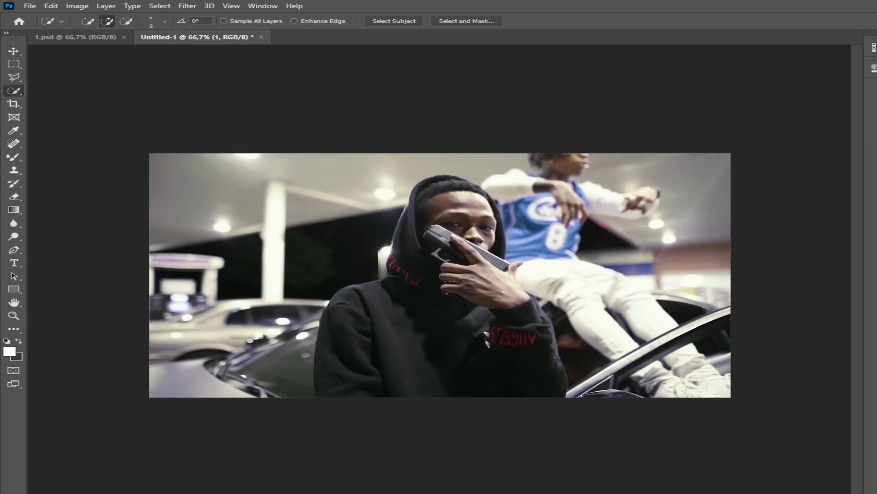
{"action": "left_click", "coordinate": [14, 78]}
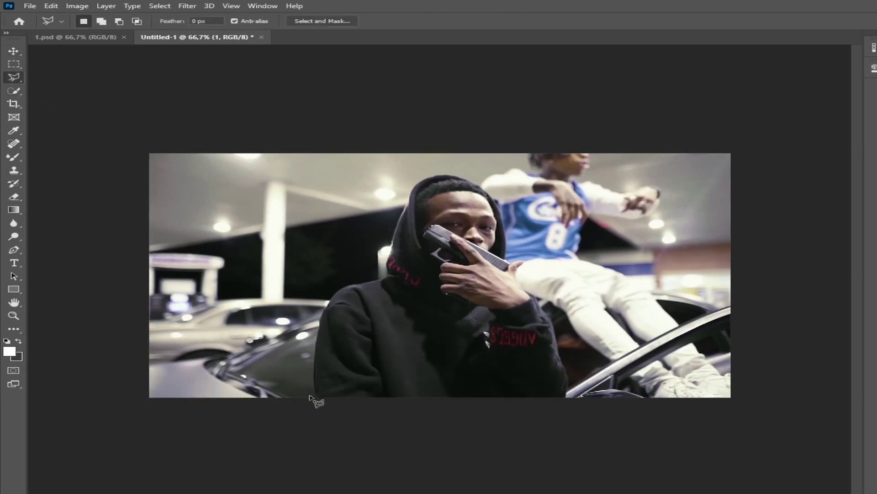
{"action": "mouse_move", "coordinate": [313, 375]}
{"action": "left_mouse_down"}
{"action": "mouse_move", "coordinate": [322, 318]}
{"action": "mouse_move", "coordinate": [333, 298]}
{"action": "mouse_move", "coordinate": [388, 278]}
{"action": "mouse_move", "coordinate": [414, 186]}
{"action": "left_mouse_up"}
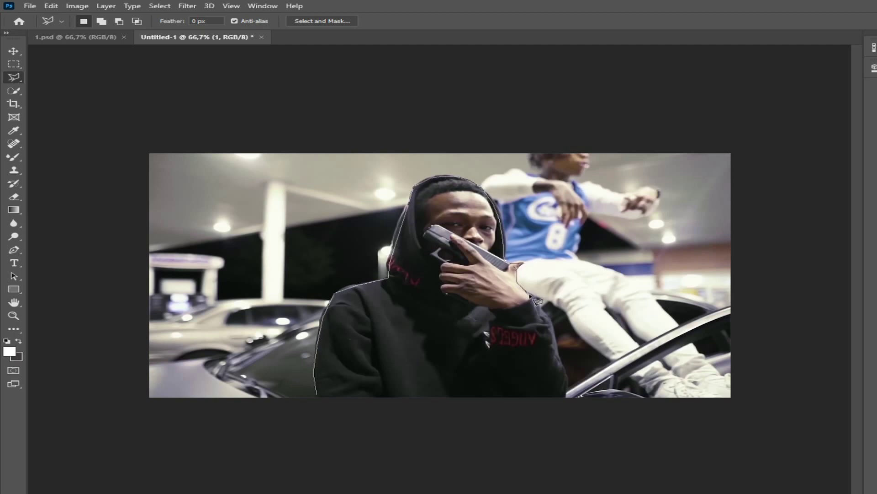
{"action": "mouse_move", "coordinate": [537, 299]}
{"action": "left_mouse_down"}
{"action": "mouse_move", "coordinate": [557, 342]}
{"action": "mouse_move", "coordinate": [552, 328]}
{"action": "mouse_move", "coordinate": [565, 395]}
{"action": "mouse_move", "coordinate": [504, 413]}
{"action": "mouse_move", "coordinate": [326, 402]}
{"action": "left_mouse_up"}
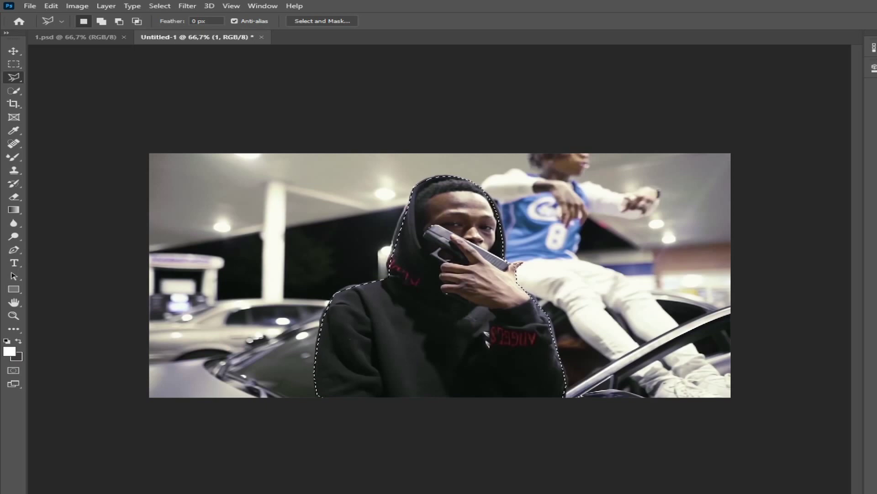
{"action": "key", "text": "ctrl+j"}
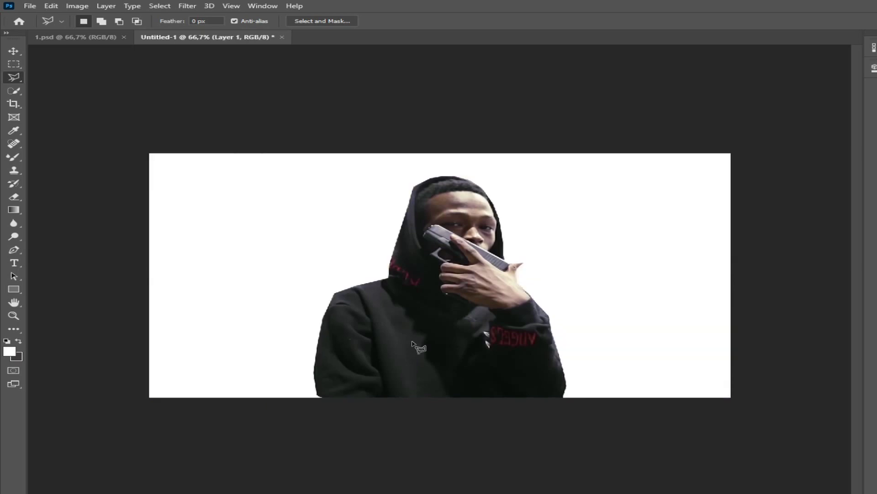
Step: Place paper texture 2 behind the hooded man, lasso slightly outside his outline, and isolate that paper area on a new layer
{"action": "left_click", "coordinate": [14, 51]}
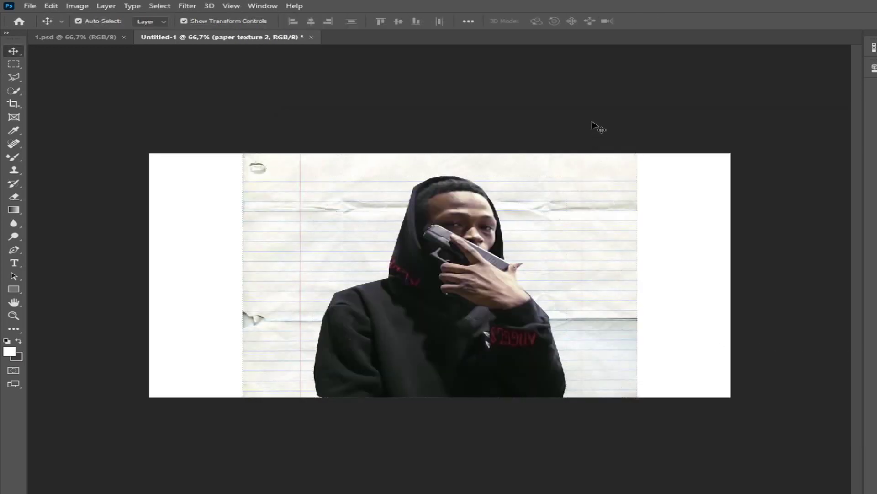
{"action": "left_click", "coordinate": [16, 78]}
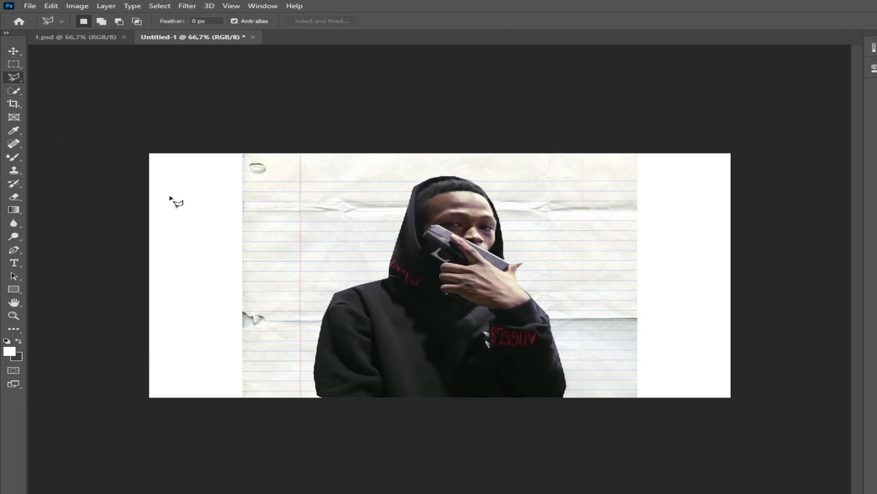
{"action": "mouse_move", "coordinate": [312, 397]}
{"action": "left_mouse_down"}
{"action": "mouse_move", "coordinate": [318, 306]}
{"action": "mouse_move", "coordinate": [339, 285]}
{"action": "mouse_move", "coordinate": [382, 267]}
{"action": "mouse_move", "coordinate": [419, 173]}
{"action": "mouse_move", "coordinate": [490, 190]}
{"action": "mouse_move", "coordinate": [527, 279]}
{"action": "mouse_move", "coordinate": [558, 314]}
{"action": "mouse_move", "coordinate": [575, 403]}
{"action": "mouse_move", "coordinate": [319, 409]}
{"action": "left_mouse_up"}
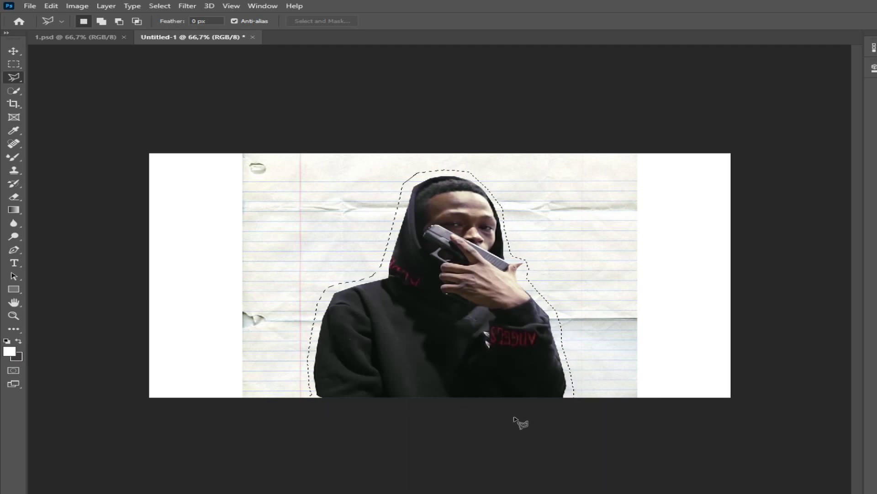
{"action": "key", "text": "ctrl+j"}
{"action": "left_click", "coordinate": [876, 384]}
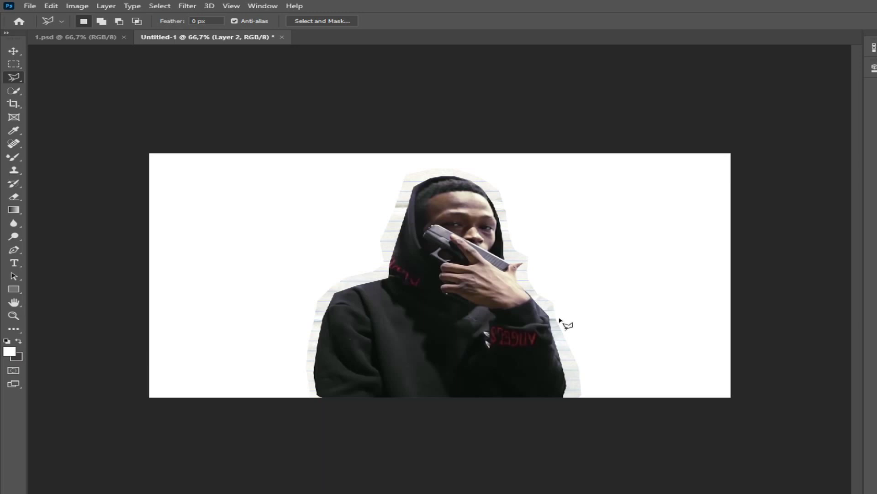
{"action": "left_click", "coordinate": [15, 51]}
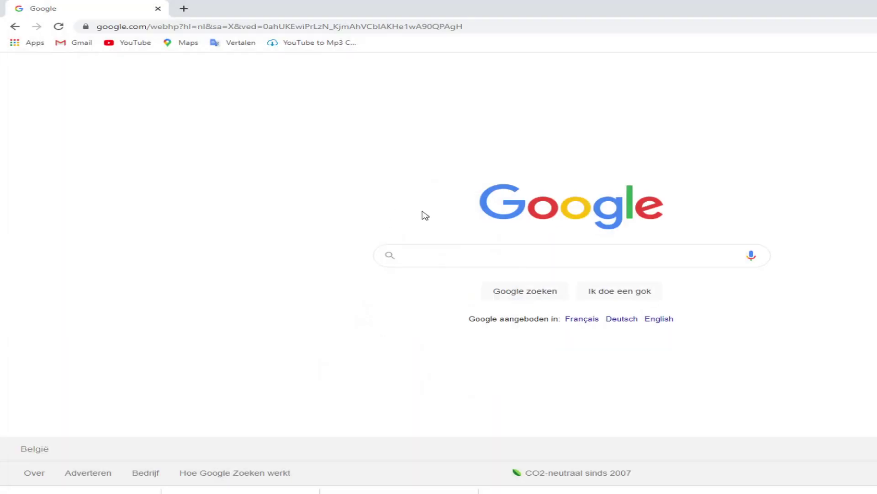
Step: Search Google for a tape texture and place the tape image in the document
{"action": "type", "text": "tape te"}
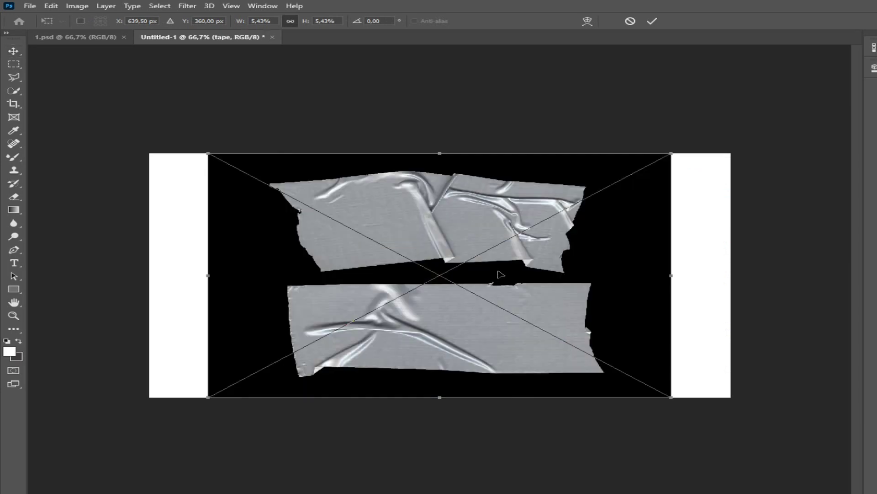
{"action": "key", "text": "Return"}
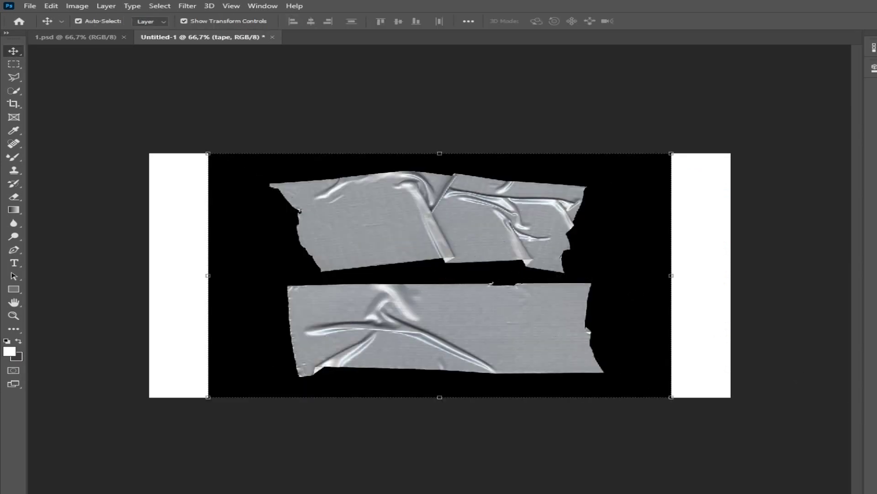
Step: Select the upper and lower tape strips with Quick Selection and copy each one onto its own layer
{"action": "key", "text": "ctrl+alt+shift+n"}
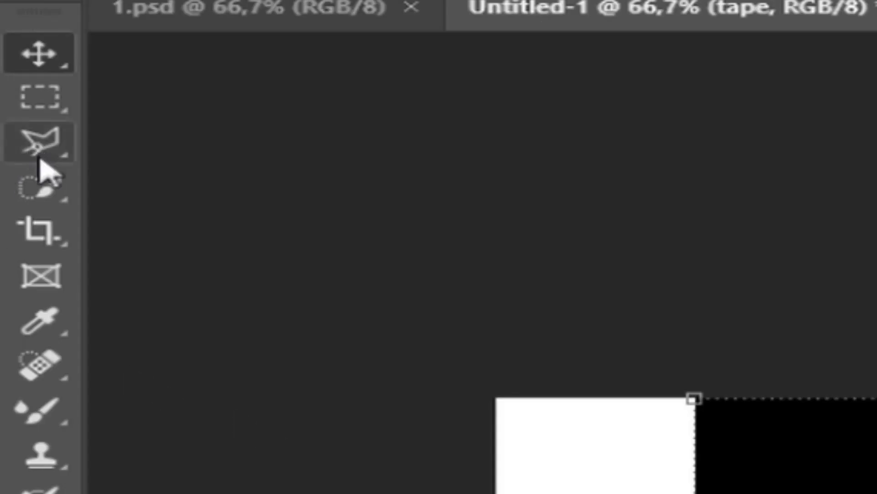
{"action": "left_click", "coordinate": [15, 92]}
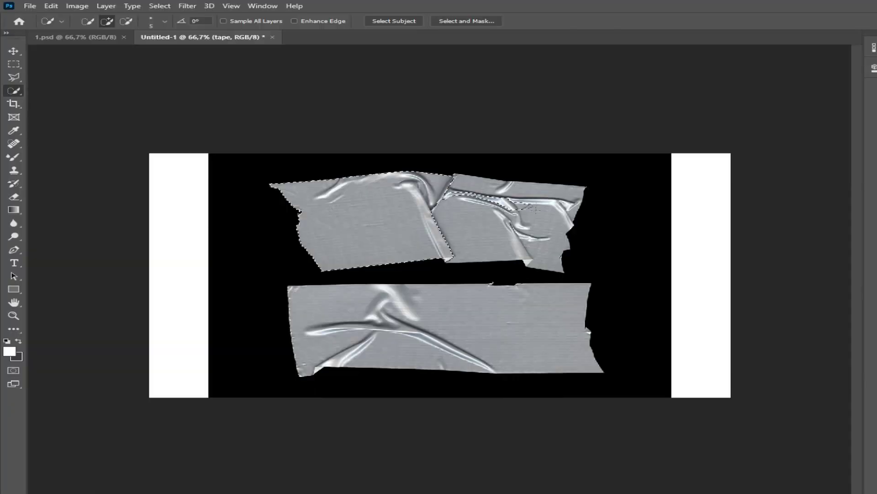
{"action": "left_click_drag", "start_coordinate": [457, 188], "coordinate": [518, 207]}
{"action": "key", "text": "ctrl+j"}
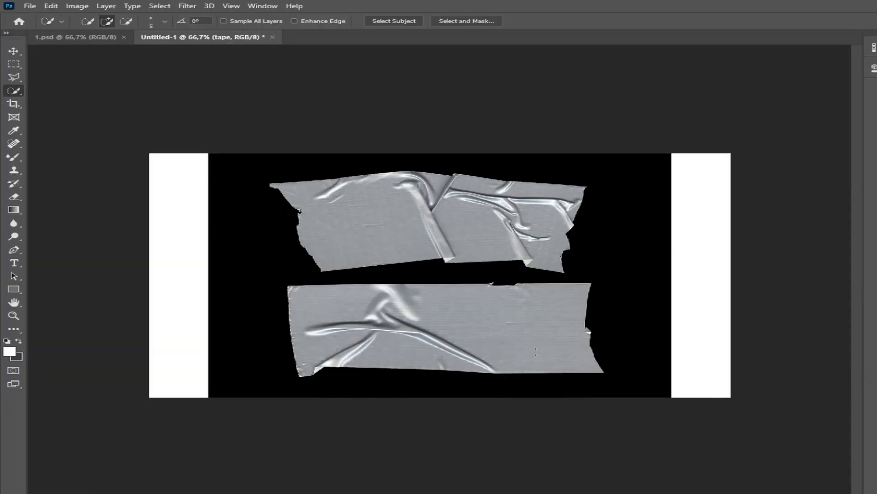
{"action": "left_click_drag", "start_coordinate": [535, 352], "coordinate": [369, 336]}
{"action": "key", "text": "ctrl+j"}
Step: Scale the lower tape strip to 40.92%, rotate it -16.88° and lay it across the hooded man's sleeve near the elbow
{"action": "left_click", "coordinate": [13, 51]}
{"action": "left_click_drag", "start_coordinate": [581, 327], "coordinate": [672, 269]}
{"action": "left_click_drag", "start_coordinate": [639, 245], "coordinate": [605, 349]}
{"action": "left_click_drag", "start_coordinate": [619, 314], "coordinate": [627, 331]}
{"action": "left_click_drag", "start_coordinate": [599, 352], "coordinate": [580, 351]}
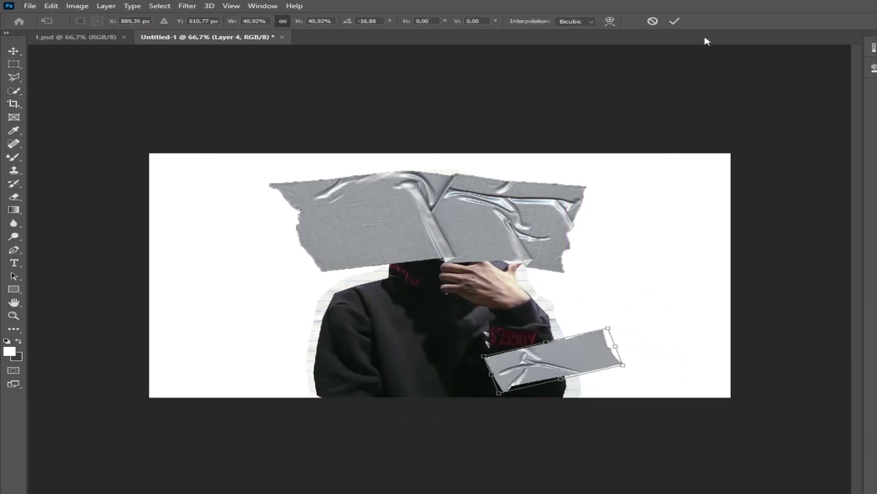
{"action": "left_click", "coordinate": [677, 22]}
Step: Scale the upper tape strip to 35.76%, rotate it -42.79° and lay it over the hooded man's other shoulder
{"action": "left_click", "coordinate": [555, 203]}
{"action": "left_click_drag", "start_coordinate": [596, 166], "coordinate": [538, 114]}
{"action": "left_click_drag", "start_coordinate": [476, 194], "coordinate": [387, 272]}
{"action": "left_click_drag", "start_coordinate": [443, 200], "coordinate": [308, 329]}
{"action": "left_click_drag", "start_coordinate": [283, 353], "coordinate": [337, 271]}
{"action": "left_click_drag", "start_coordinate": [381, 248], "coordinate": [367, 239]}
{"action": "left_click_drag", "start_coordinate": [343, 271], "coordinate": [357, 278]}
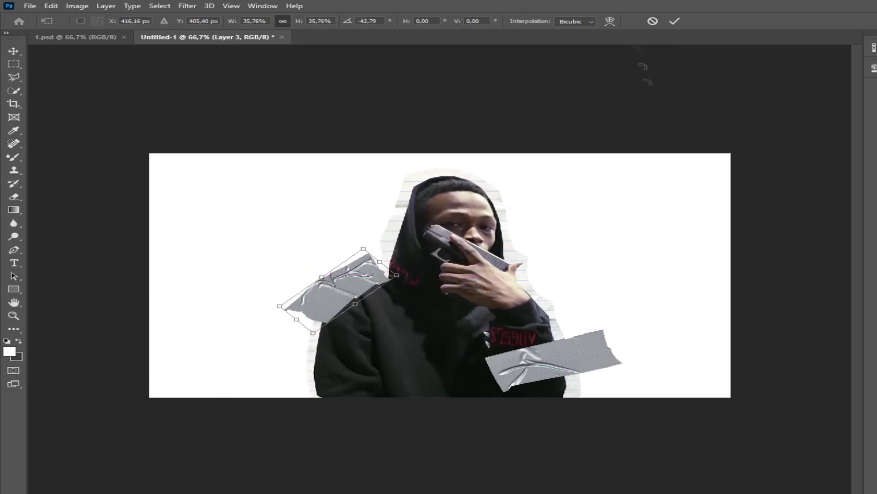
{"action": "left_click", "coordinate": [675, 22]}
Step: Save the taped paper cutout as a separate file
{"action": "left_click", "coordinate": [30, 5]}
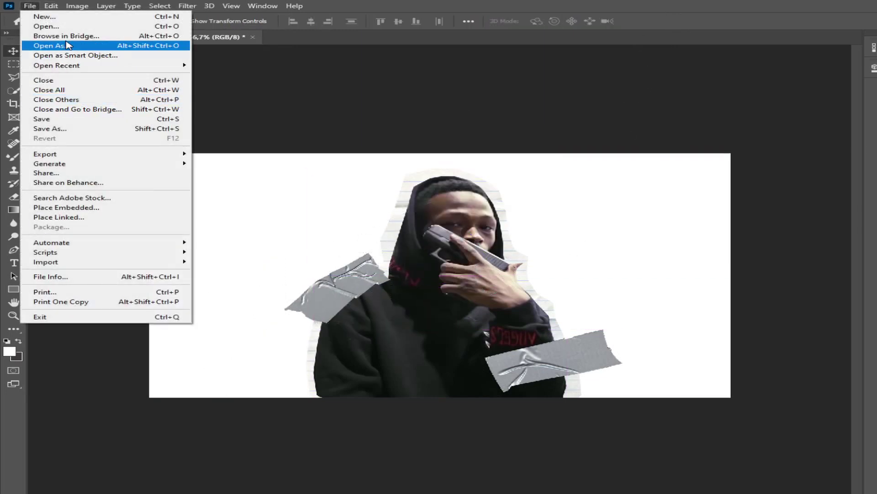
{"action": "left_click", "coordinate": [73, 129]}
{"action": "left_click", "coordinate": [544, 343]}
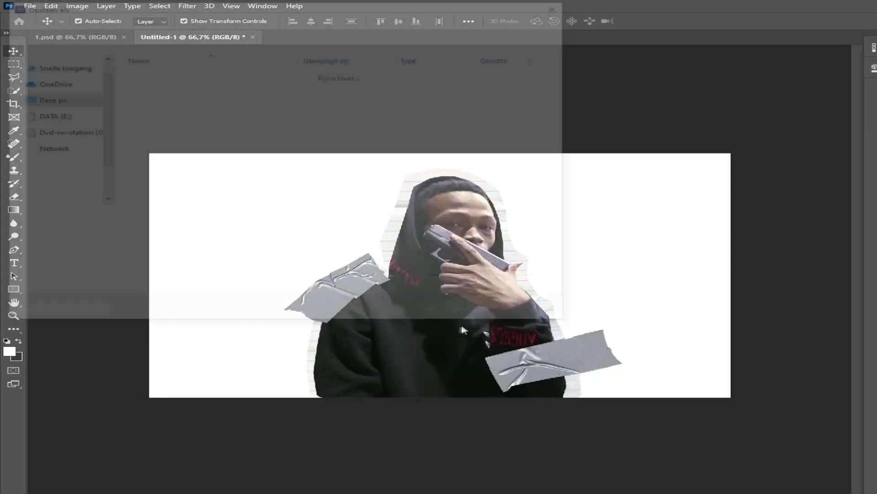
{"action": "left_click", "coordinate": [189, 228]}
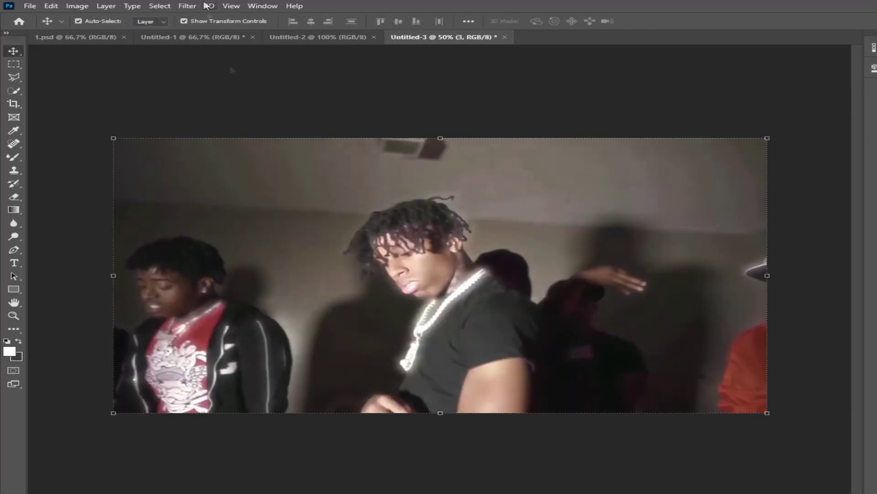
Step: Commit picture 3 at its placed size and add 14.41% Uniform noise to it
{"action": "key", "text": "Return"}
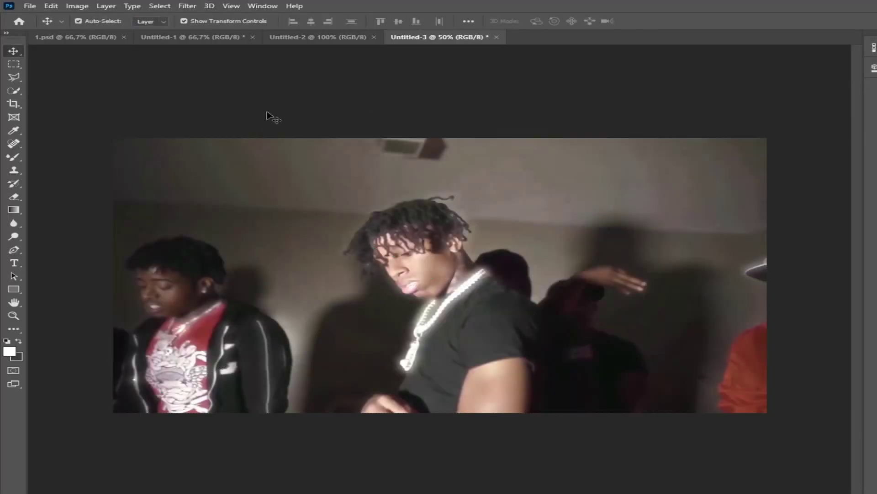
{"action": "left_click", "coordinate": [188, 6]}
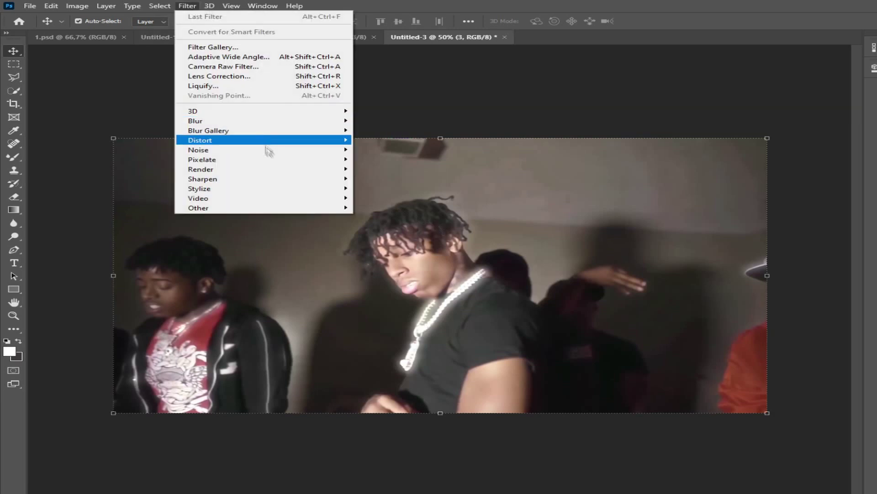
{"action": "left_click", "coordinate": [393, 151]}
{"action": "left_click_drag", "start_coordinate": [587, 256], "coordinate": [578, 256]}
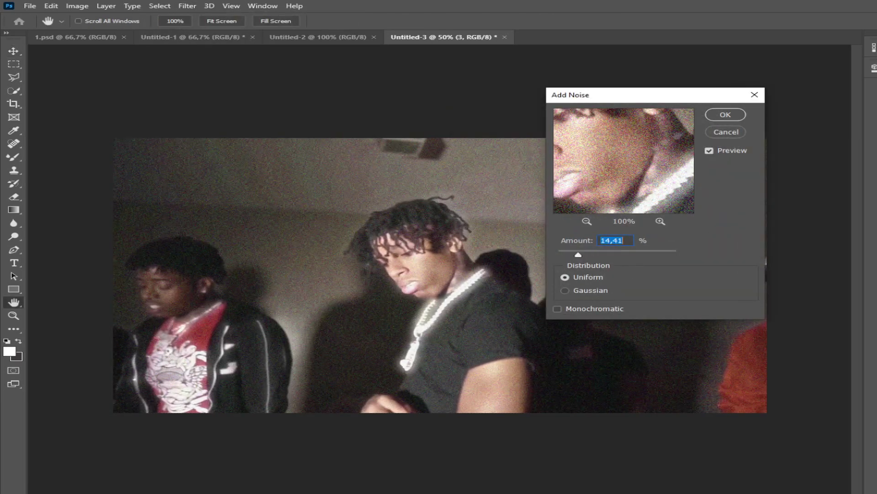
{"action": "left_click", "coordinate": [721, 117]}
Step: Reduce picture 3 to almost black and white with Hue/Saturation and save the document as 3.psd
{"action": "left_click", "coordinate": [186, 7]}
{"action": "mouse_move", "coordinate": [77, 6]}
{"action": "mouse_move", "coordinate": [98, 29]}
{"action": "left_click", "coordinate": [228, 84]}
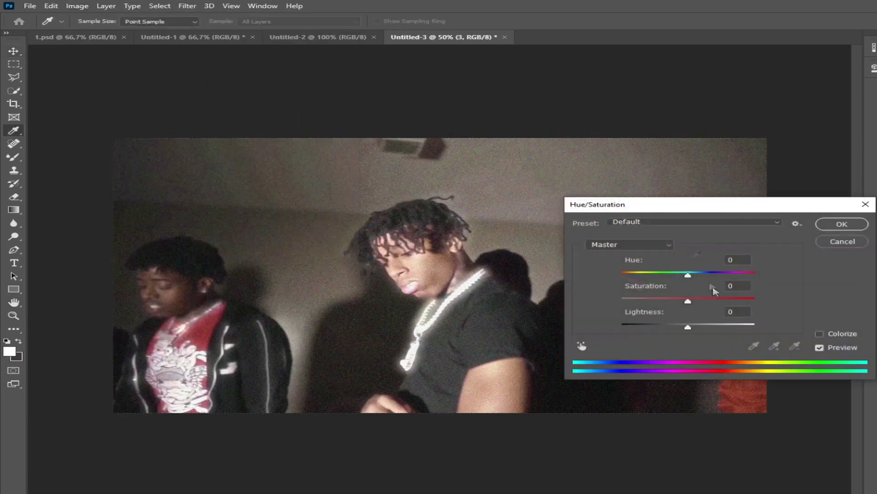
{"action": "left_click_drag", "start_coordinate": [688, 298], "coordinate": [631, 302]}
{"action": "key", "text": "Return"}
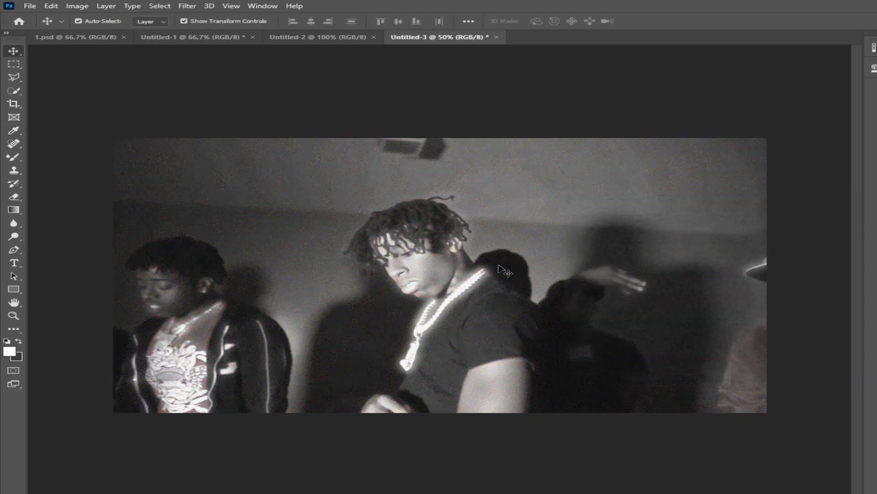
{"action": "left_click", "coordinate": [30, 5]}
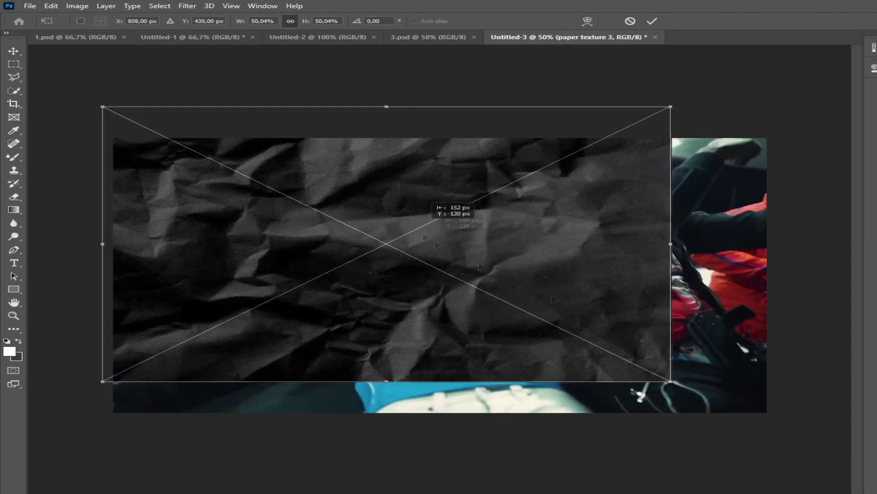
Step: Enlarge paper texture 3 to cover the whole of picture 4 and blend it over the image with a lightening blend mode
{"action": "left_click_drag", "start_coordinate": [671, 378], "coordinate": [775, 437]}
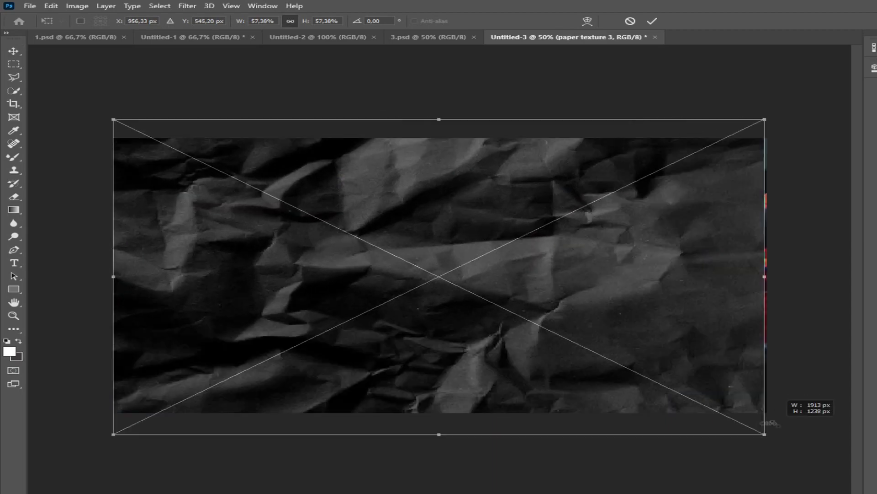
{"action": "key", "text": "Return"}
{"action": "key", "text": "shift+alt+m"}
{"action": "key", "text": "shift+plus"}
{"action": "key", "text": "shift+plus"}
{"action": "key", "text": "shift+plus"}
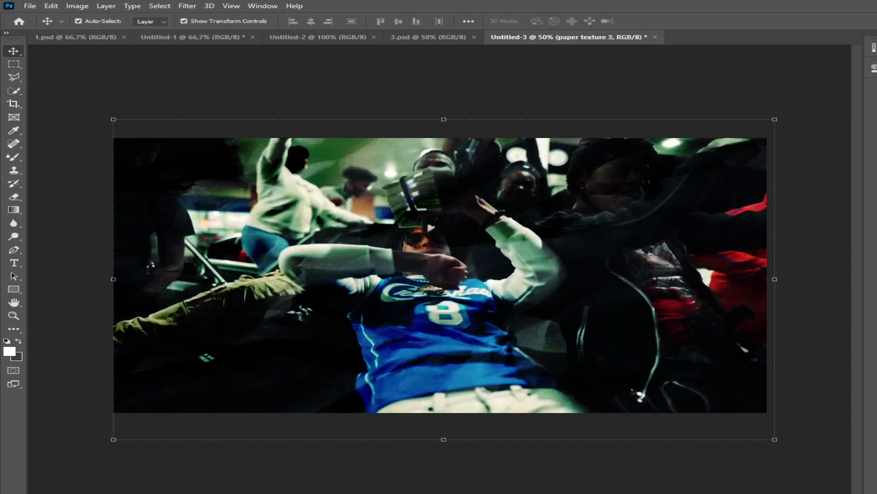
{"action": "key", "text": "shift+plus"}
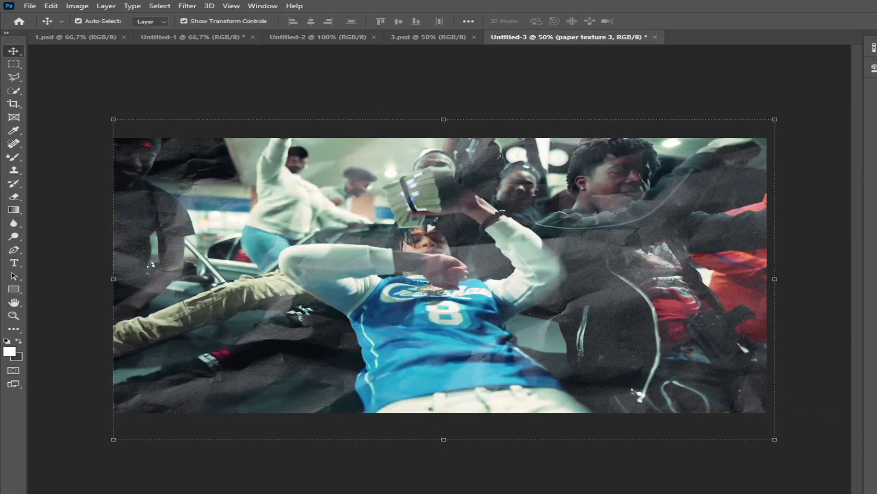
Step: Remove the colour from picture 4 beneath the paper texture with Hue/Saturation
{"action": "left_click", "coordinate": [78, 6]}
{"action": "mouse_move", "coordinate": [133, 32]}
{"action": "left_click", "coordinate": [256, 85]}
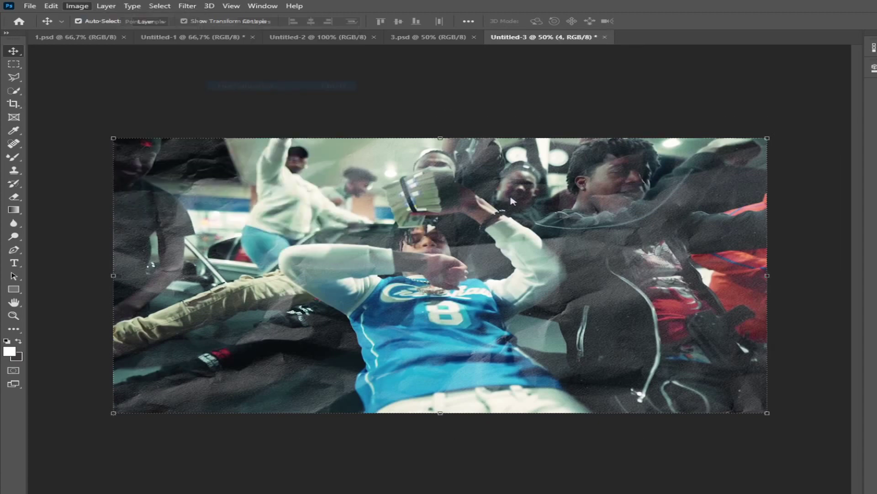
{"action": "left_click_drag", "start_coordinate": [688, 301], "coordinate": [623, 298]}
{"action": "key", "text": "Return"}
{"action": "key", "text": "v"}
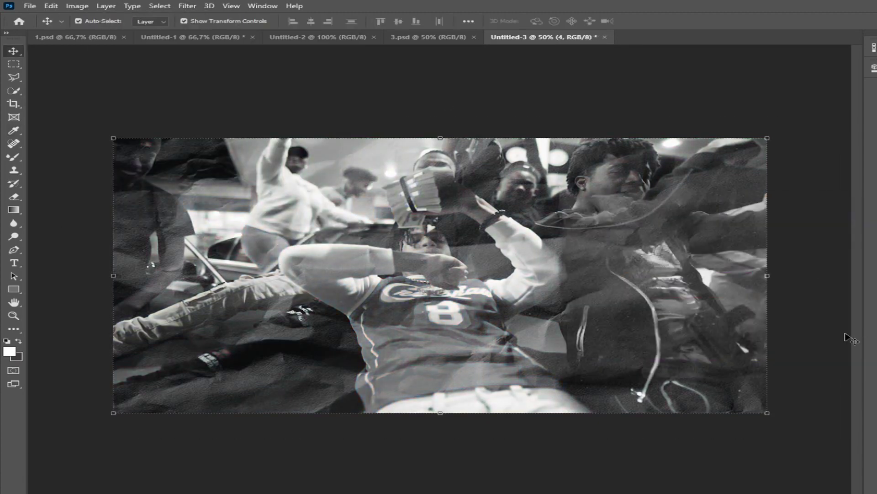
Step: Set the saturation of the paper texture 3 layer to -100 with Hue/Saturation
{"action": "key", "text": "alt+bracketright"}
{"action": "left_click", "coordinate": [76, 6]}
{"action": "mouse_move", "coordinate": [133, 30]}
{"action": "left_click", "coordinate": [249, 85]}
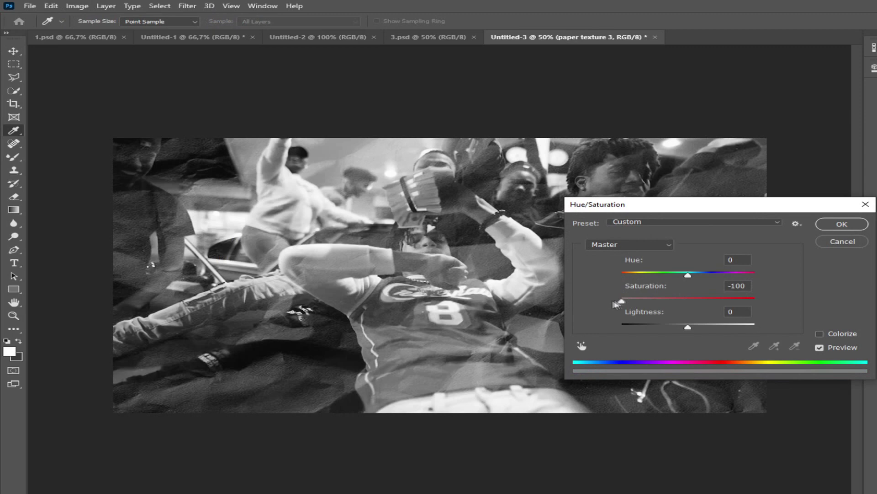
{"action": "key", "text": "Return"}
{"action": "key", "text": "v"}
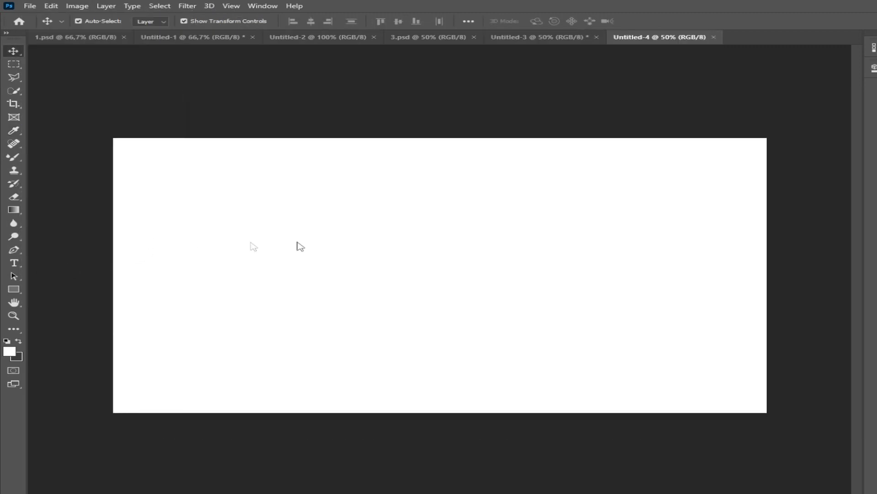
Step: Place picture 5 in the blank document and trace white Mixer Brush outlines around the rapper's hands, hair, clothes and chain on a new layer
{"action": "left_click_drag", "start_coordinate": [300, 246], "coordinate": [401, 241]}
{"action": "key", "text": "Return"}
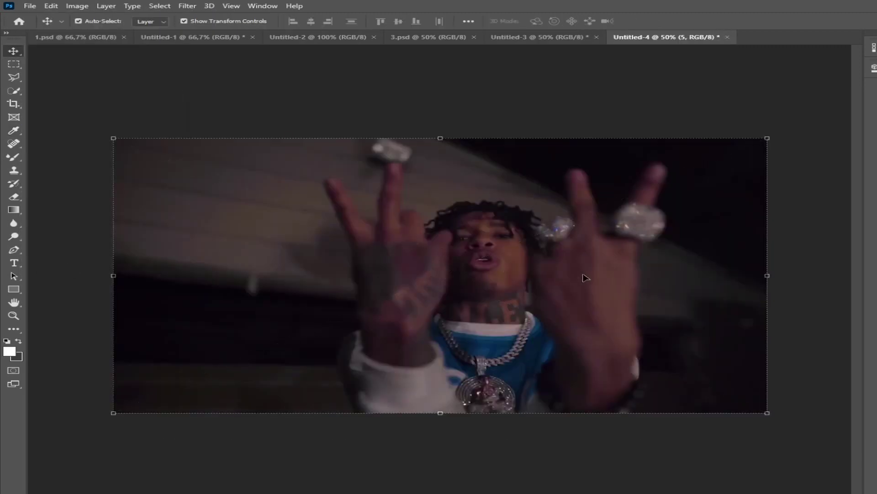
{"action": "left_click", "coordinate": [14, 157]}
{"action": "key", "text": "ctrl+shift+alt+n"}
{"action": "left_click_drag", "start_coordinate": [325, 183], "coordinate": [340, 225]}
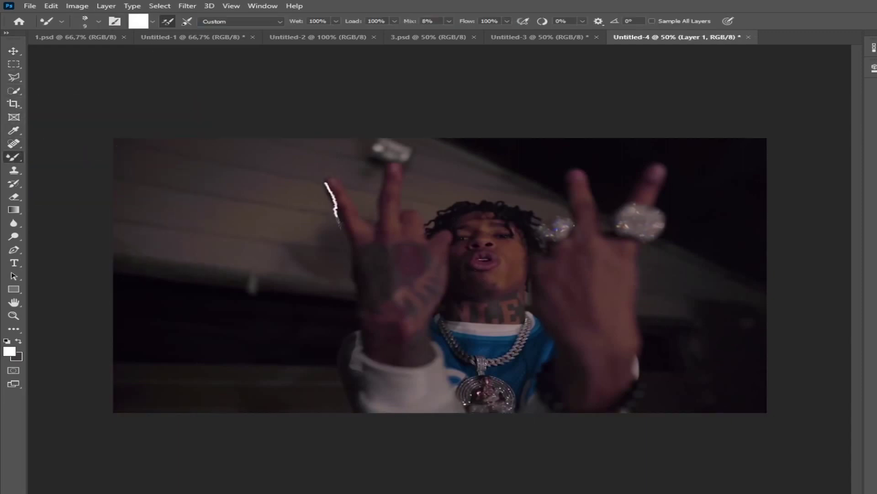
{"action": "left_click_drag", "start_coordinate": [341, 344], "coordinate": [363, 411]}
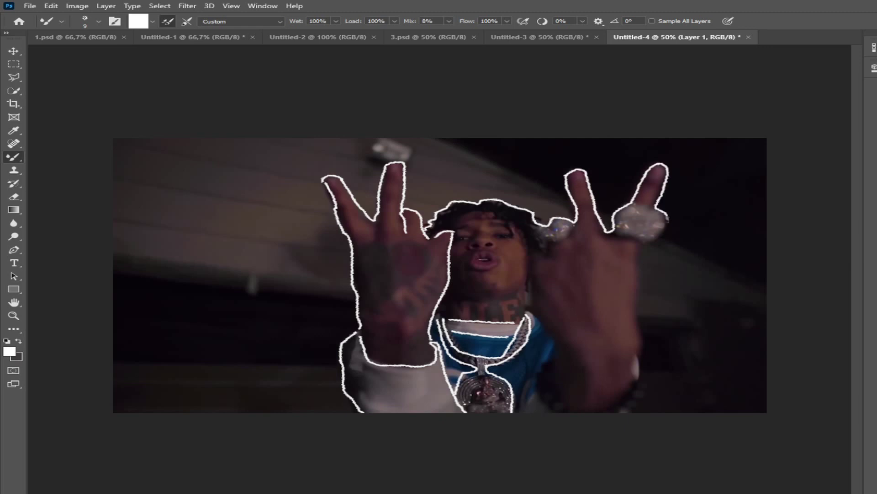
{"action": "left_click_drag", "start_coordinate": [531, 272], "coordinate": [551, 335]}
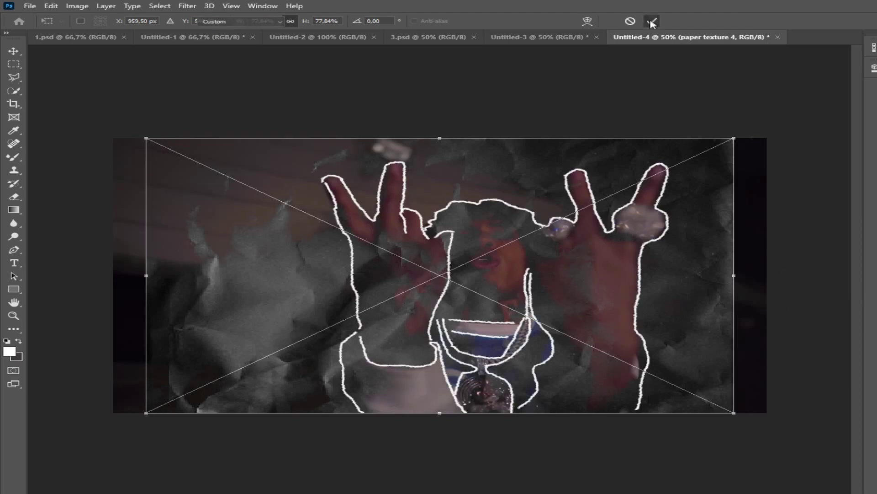
Step: Commit paper texture 4 over the outlined picture and enlarge it to cover the full canvas
{"action": "left_click", "coordinate": [652, 22]}
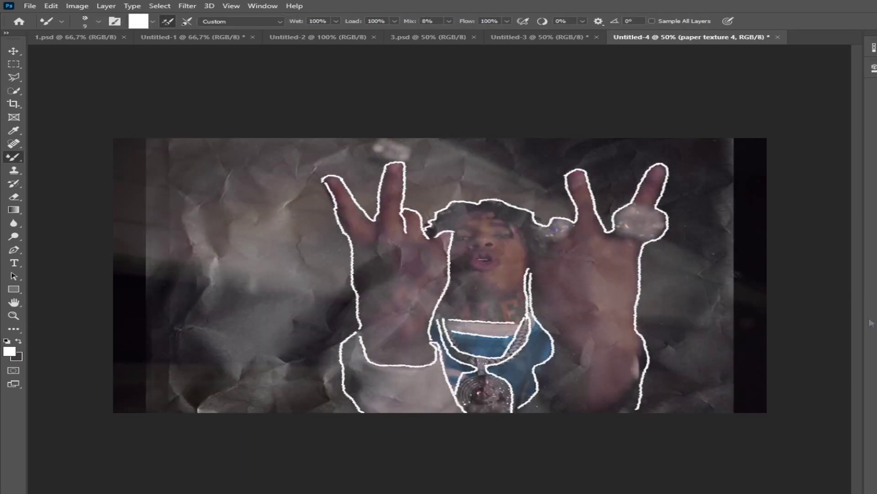
{"action": "left_click", "coordinate": [13, 51]}
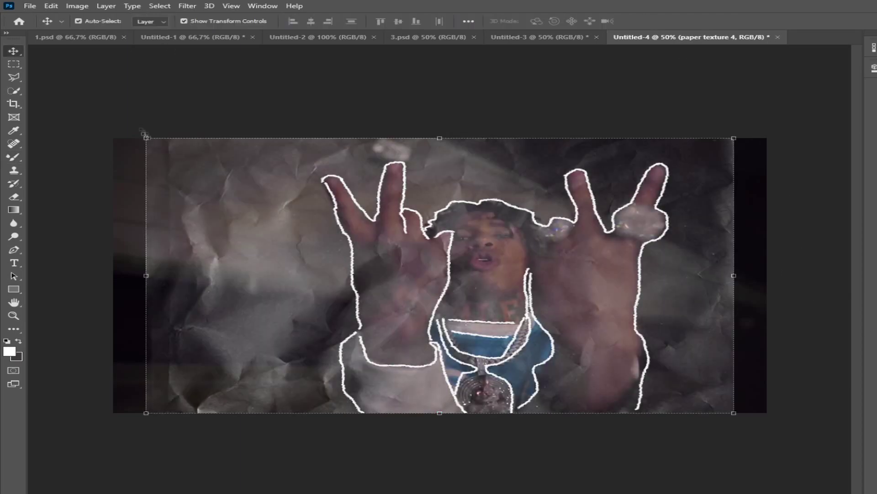
{"action": "left_click_drag", "start_coordinate": [146, 137], "coordinate": [114, 123]}
{"action": "left_click_drag", "start_coordinate": [733, 413], "coordinate": [777, 433]}
{"action": "mouse_move", "coordinate": [685, 344]}
{"action": "left_mouse_down"}
{"action": "mouse_move", "coordinate": [699, 352]}
{"action": "mouse_move", "coordinate": [680, 341]}
{"action": "left_mouse_up"}
{"action": "left_click", "coordinate": [652, 21]}
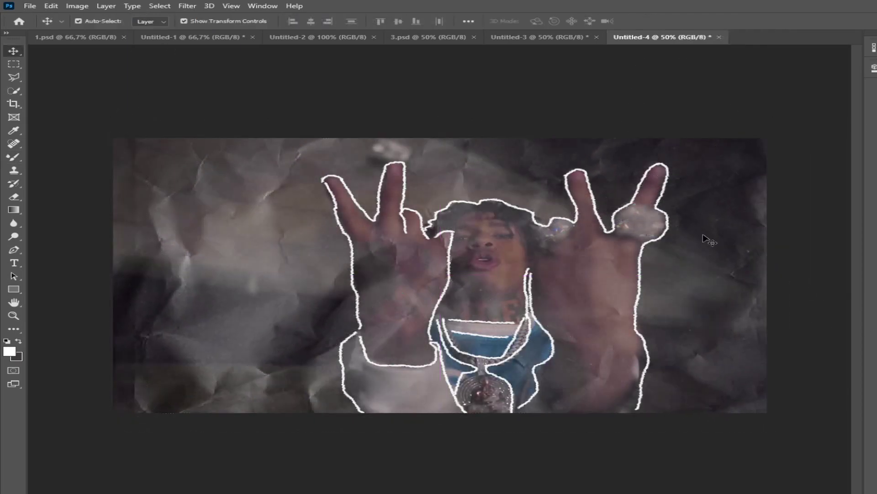
Step: Set the saturation of paper texture 4 to -100 with Hue/Saturation and save the finished image
{"action": "left_click", "coordinate": [706, 237]}
{"action": "left_click", "coordinate": [51, 6]}
{"action": "mouse_move", "coordinate": [94, 31]}
{"action": "left_click", "coordinate": [244, 86]}
{"action": "left_click_drag", "start_coordinate": [688, 301], "coordinate": [620, 300]}
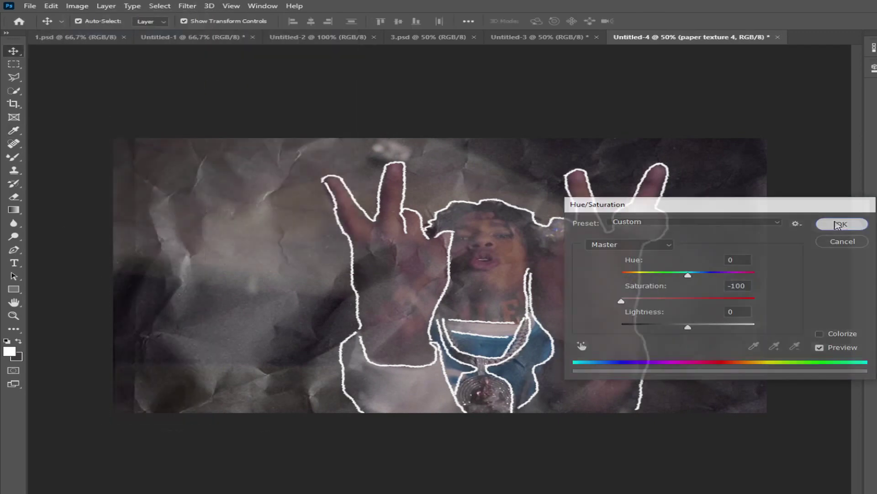
{"action": "left_click", "coordinate": [841, 223]}
{"action": "left_click", "coordinate": [657, 263]}
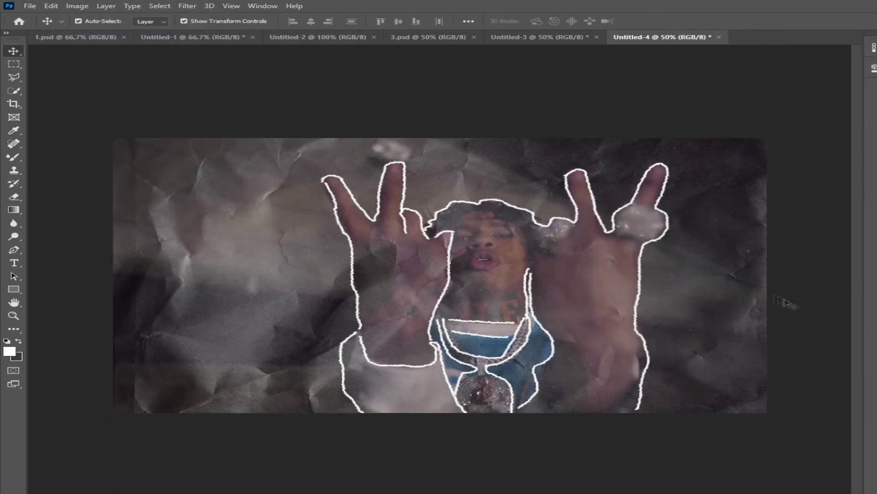
{"action": "left_click", "coordinate": [29, 5]}
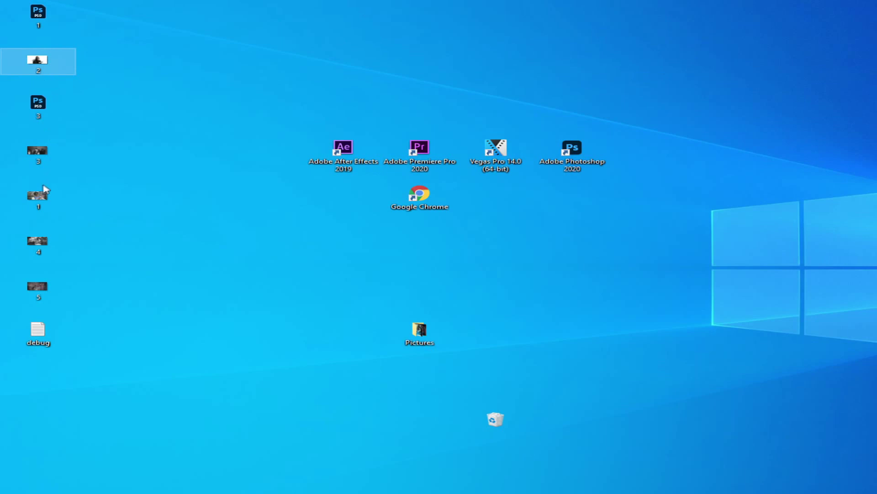
Step: Select exported images 1 to 5 on the desktop and insert them into the Premiere Pro sequence on V4, starting at 00:00:20:15
{"action": "left_click", "coordinate": [41, 154], "text": "ctrl"}
{"action": "left_click", "coordinate": [46, 208], "text": "ctrl"}
{"action": "left_click", "coordinate": [45, 238], "text": "ctrl"}
{"action": "left_click", "coordinate": [46, 293], "text": "ctrl"}
{"action": "left_click_drag", "start_coordinate": [47, 256], "coordinate": [591, 481]}
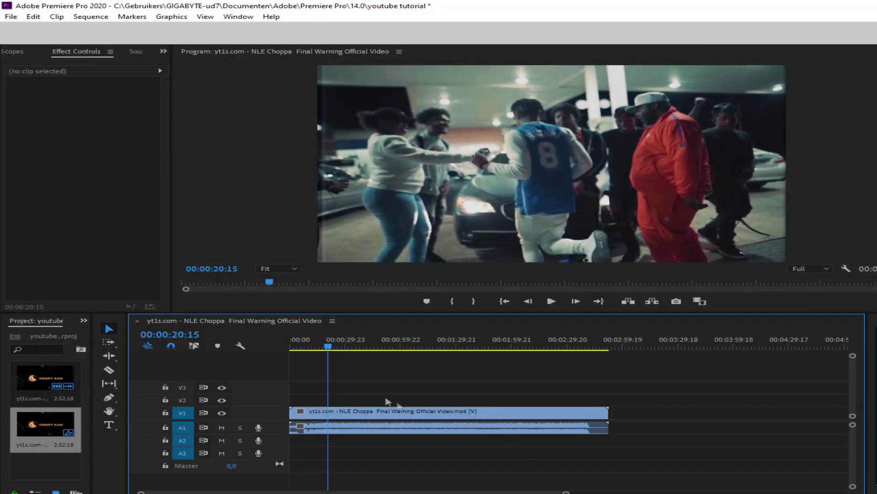
{"action": "left_click_drag", "start_coordinate": [388, 401], "coordinate": [356, 384]}
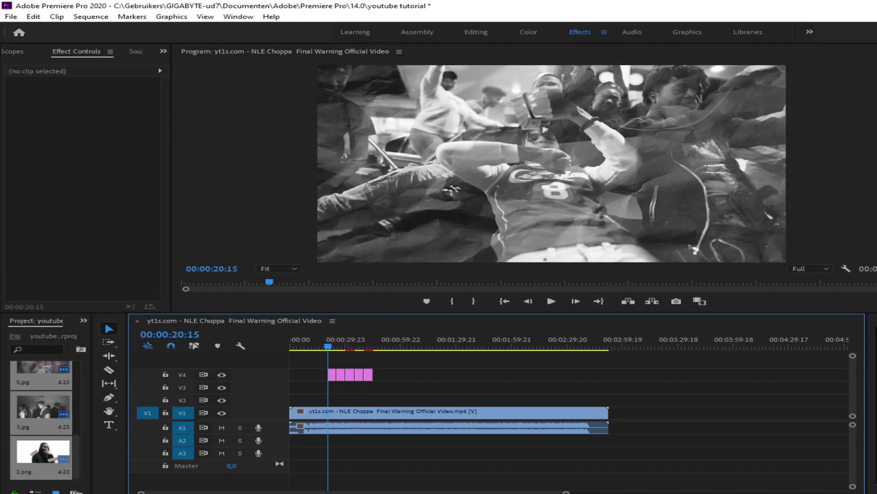
{"action": "left_click_drag", "start_coordinate": [567, 493], "coordinate": [460, 493]}
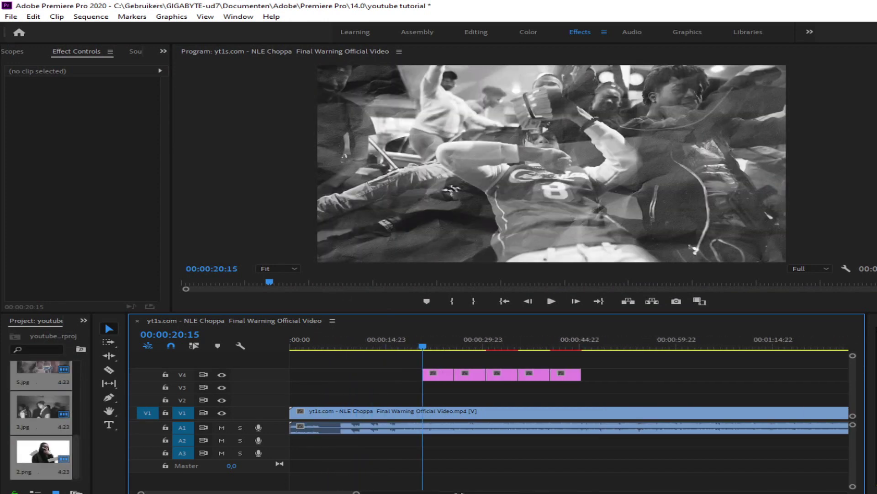
{"action": "left_click_drag", "start_coordinate": [356, 492], "coordinate": [324, 493]}
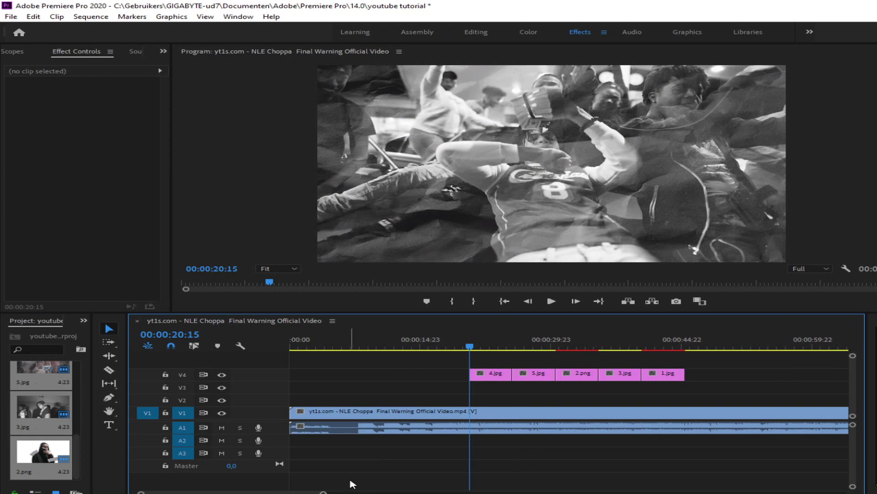